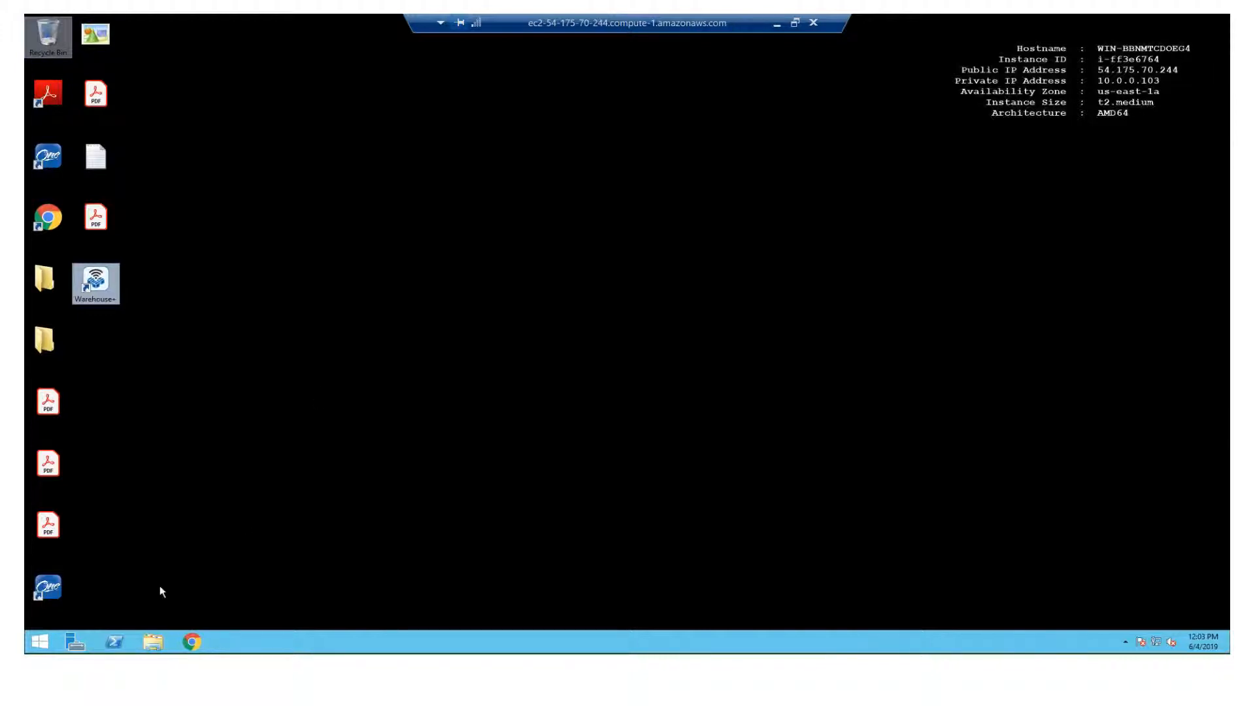
# Step: Start the ERP program from the desktop and close the leftover Update Vendor Item and Update Customer Item programs
pyautogui.doubleClick(48, 589)
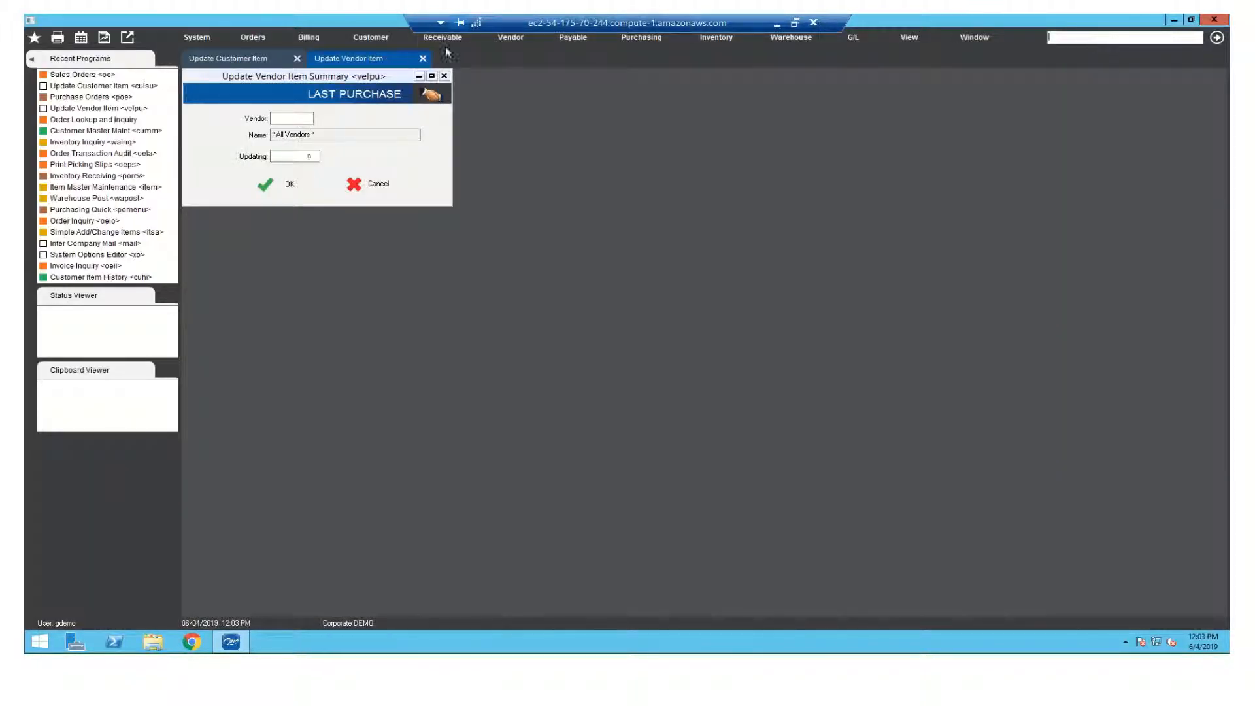
pyautogui.click(424, 58)
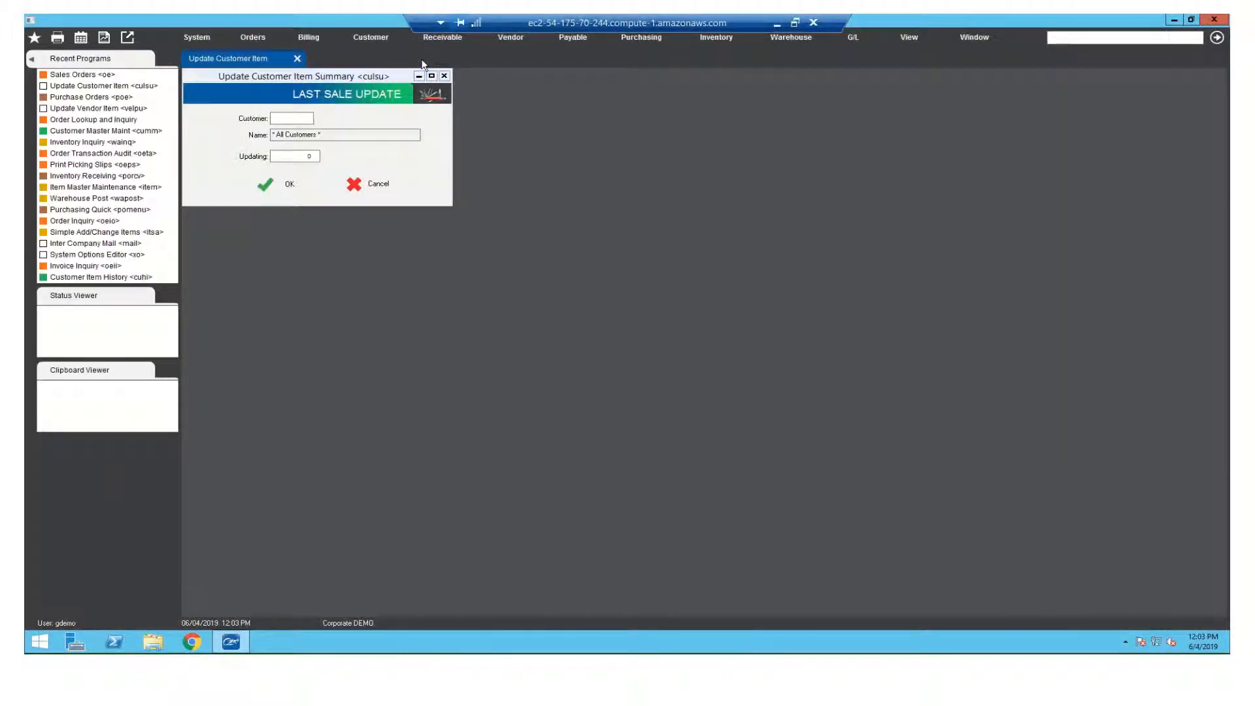
pyautogui.click(297, 59)
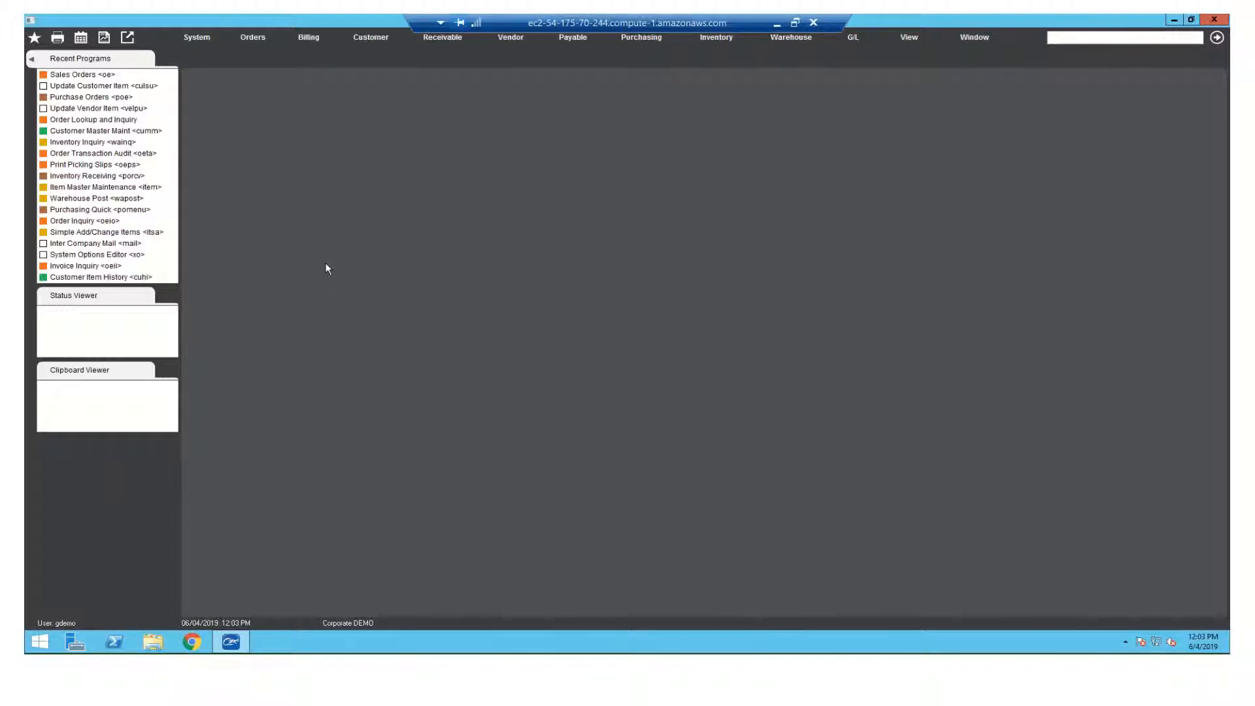
pyautogui.click(1054, 39)
pyautogui.write('oe')
pyautogui.press('Return')
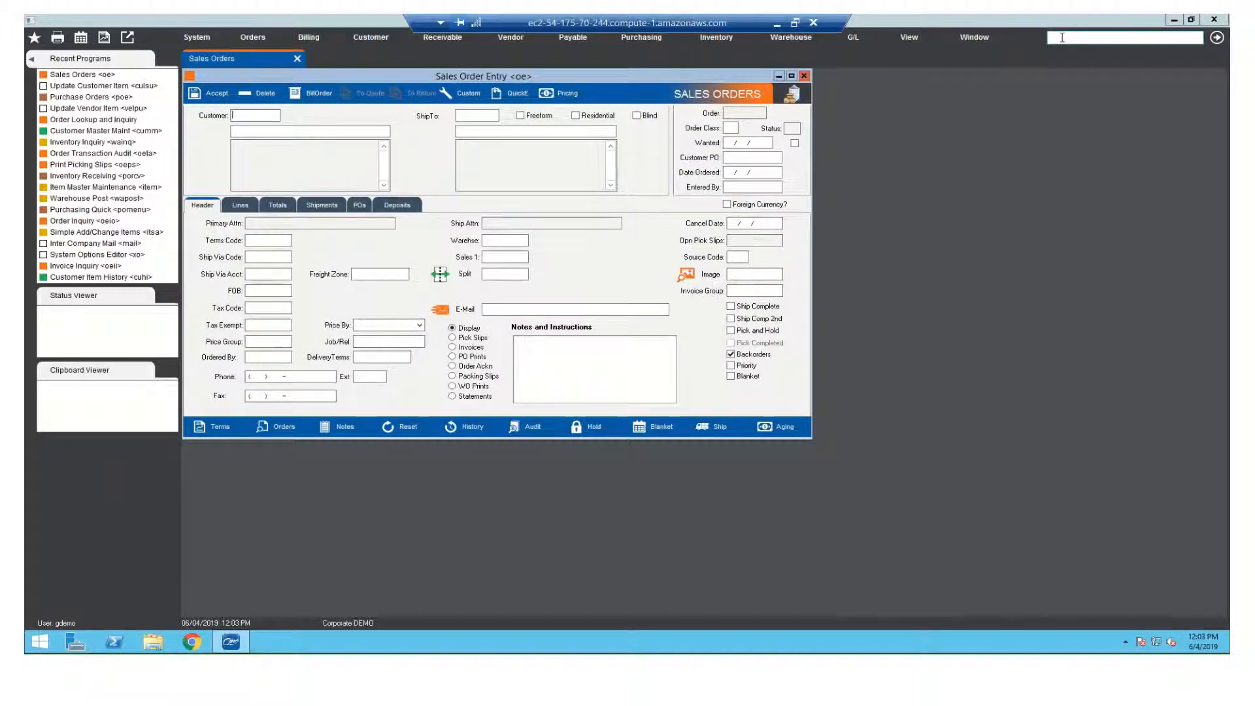
pyautogui.click(298, 59)
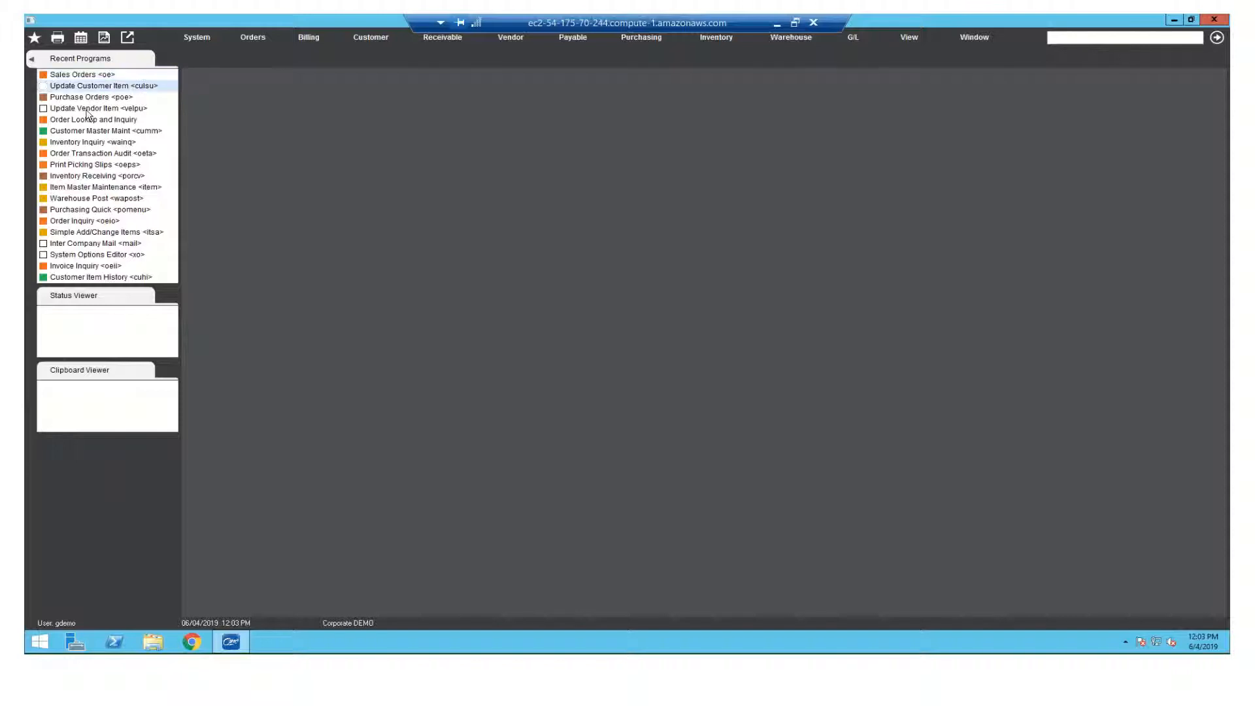
pyautogui.click(98, 76)
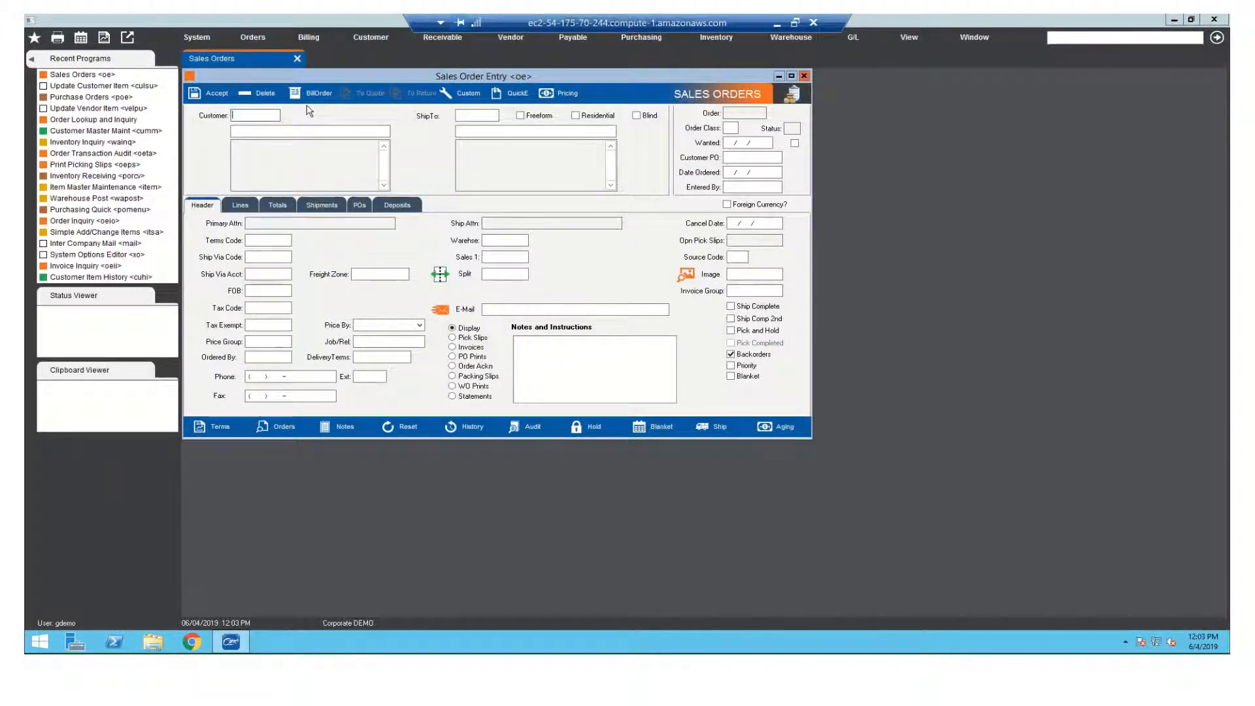
pyautogui.click(297, 59)
# Step: Open the Sales Order Entry program from the order processing programs
pyautogui.click(261, 42)
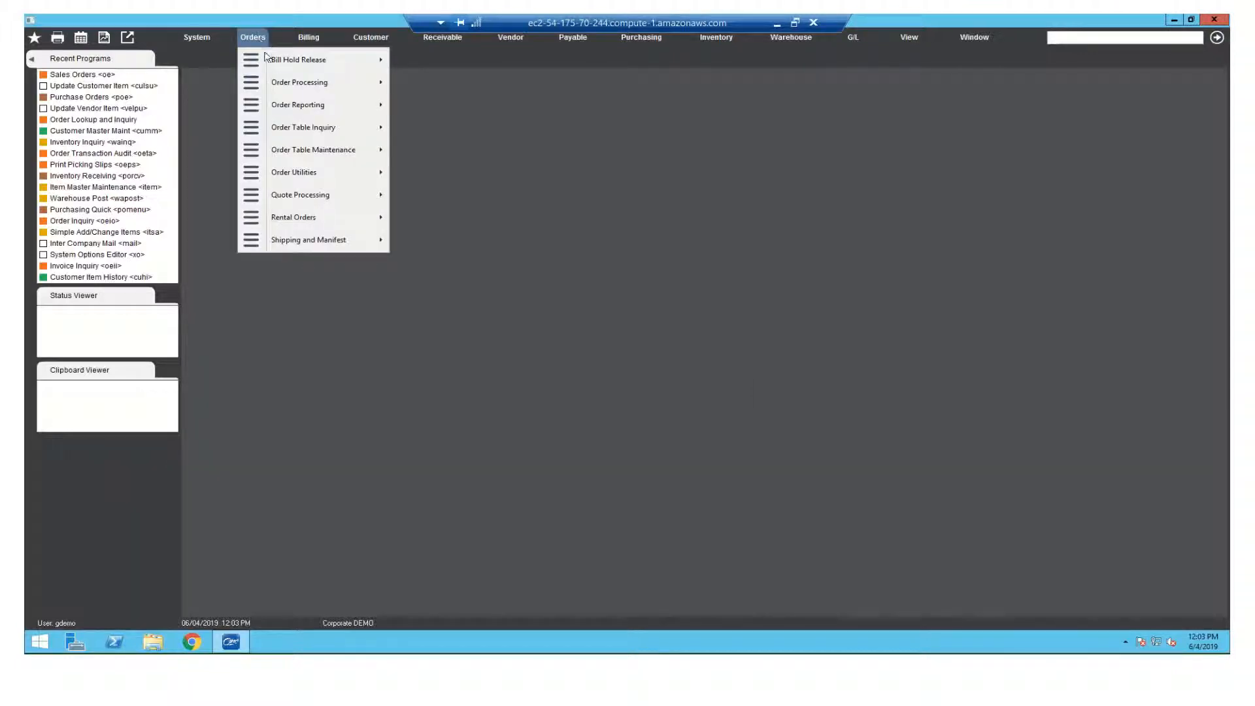
pyautogui.moveTo(272, 64)
pyautogui.moveTo(289, 83)
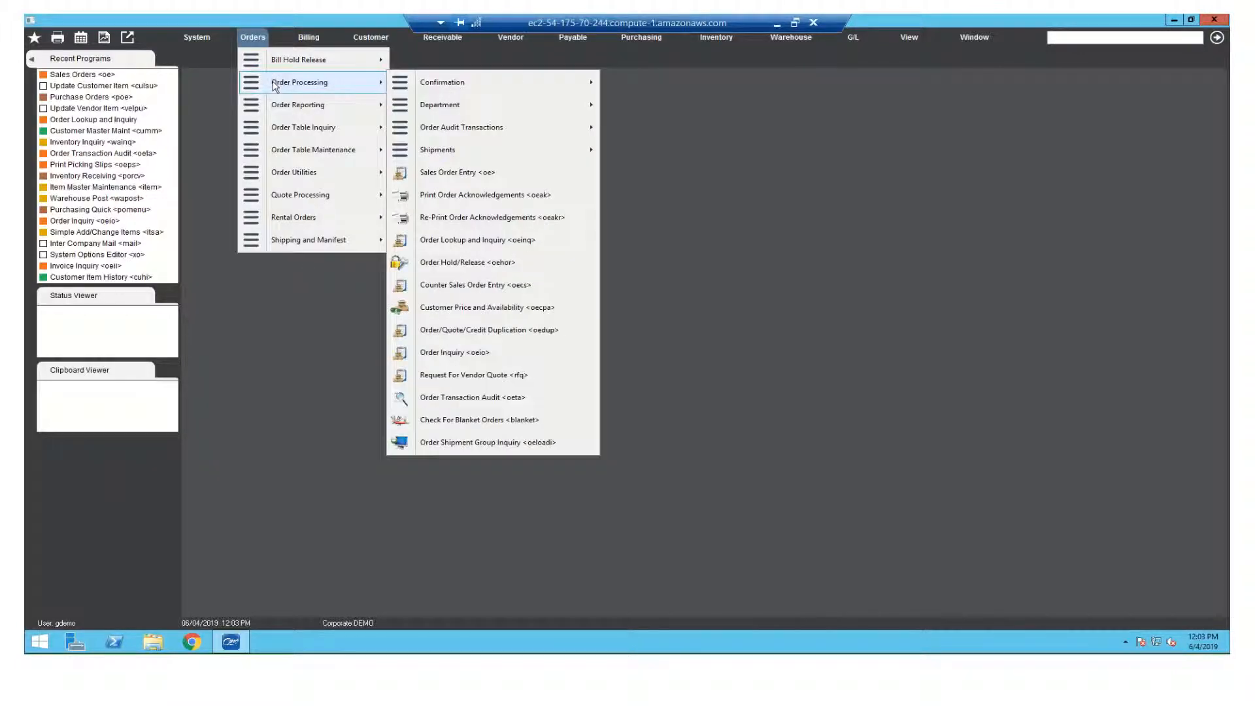
pyautogui.click(494, 172)
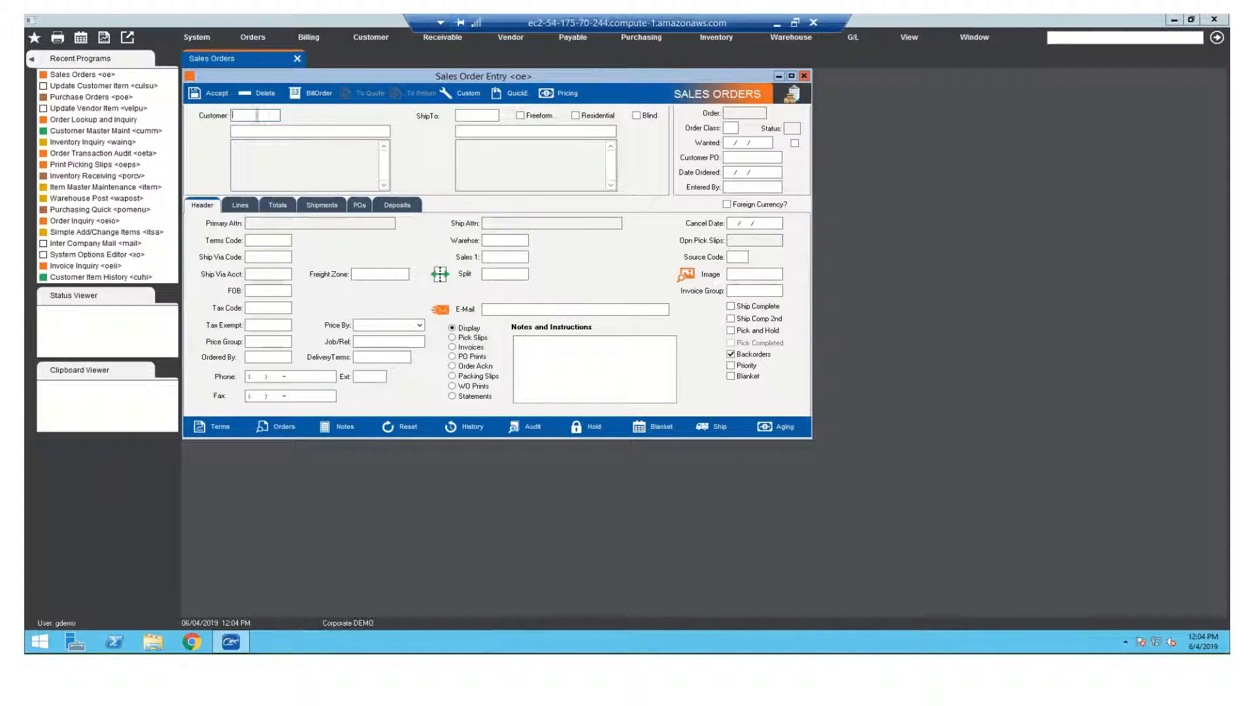
# Step: Search the customer lookup for "bob" and load Bobs Burgers as the customer of the new sales order
pyautogui.doubleClick(238, 114)
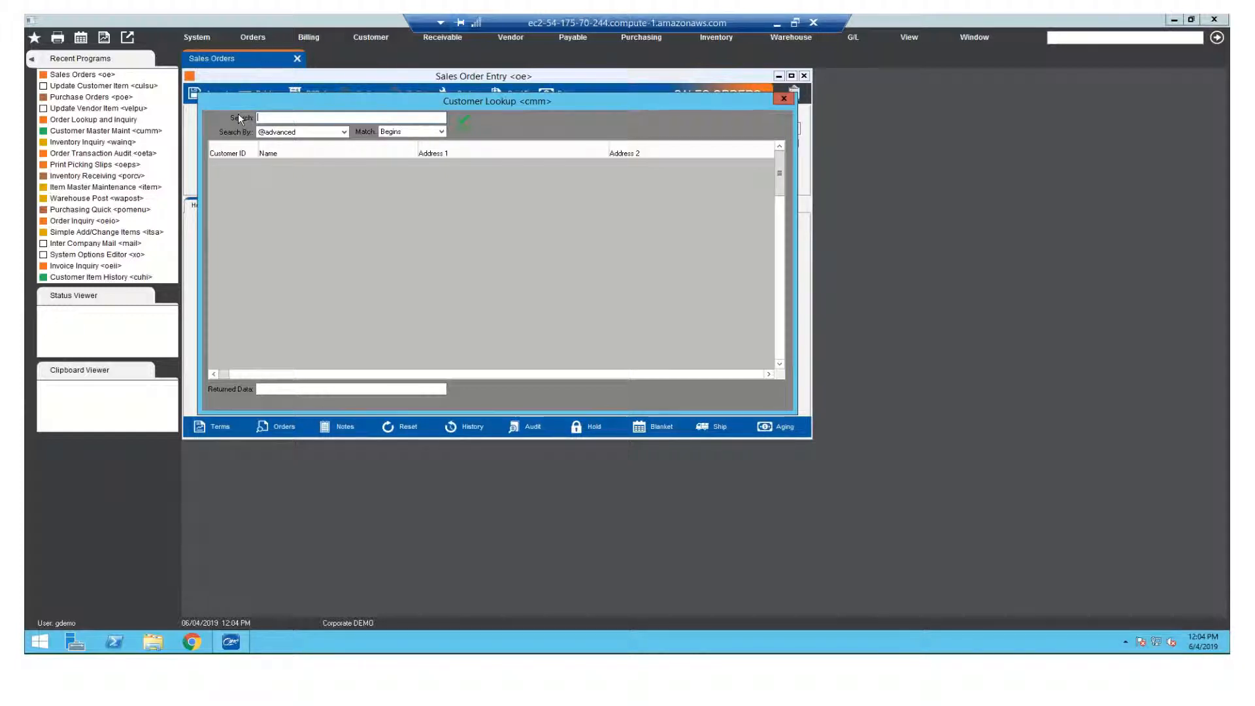
pyautogui.write('bob')
pyautogui.press('Return')
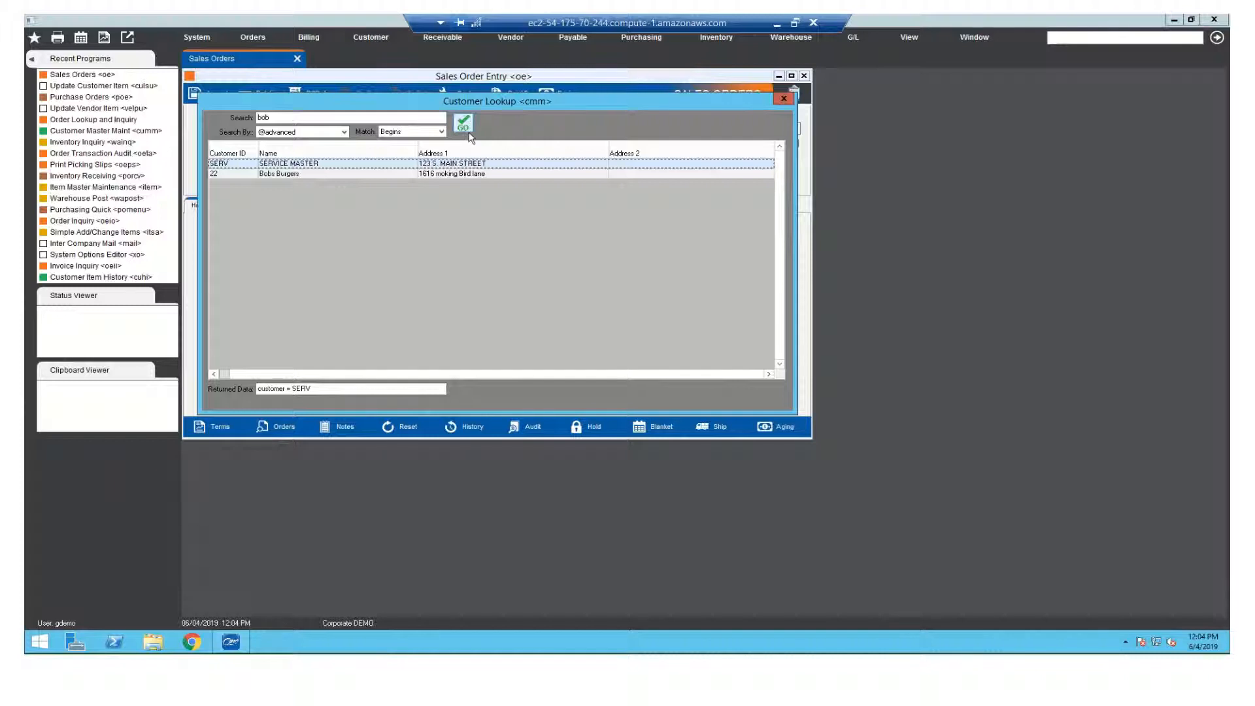
pyautogui.doubleClick(298, 175)
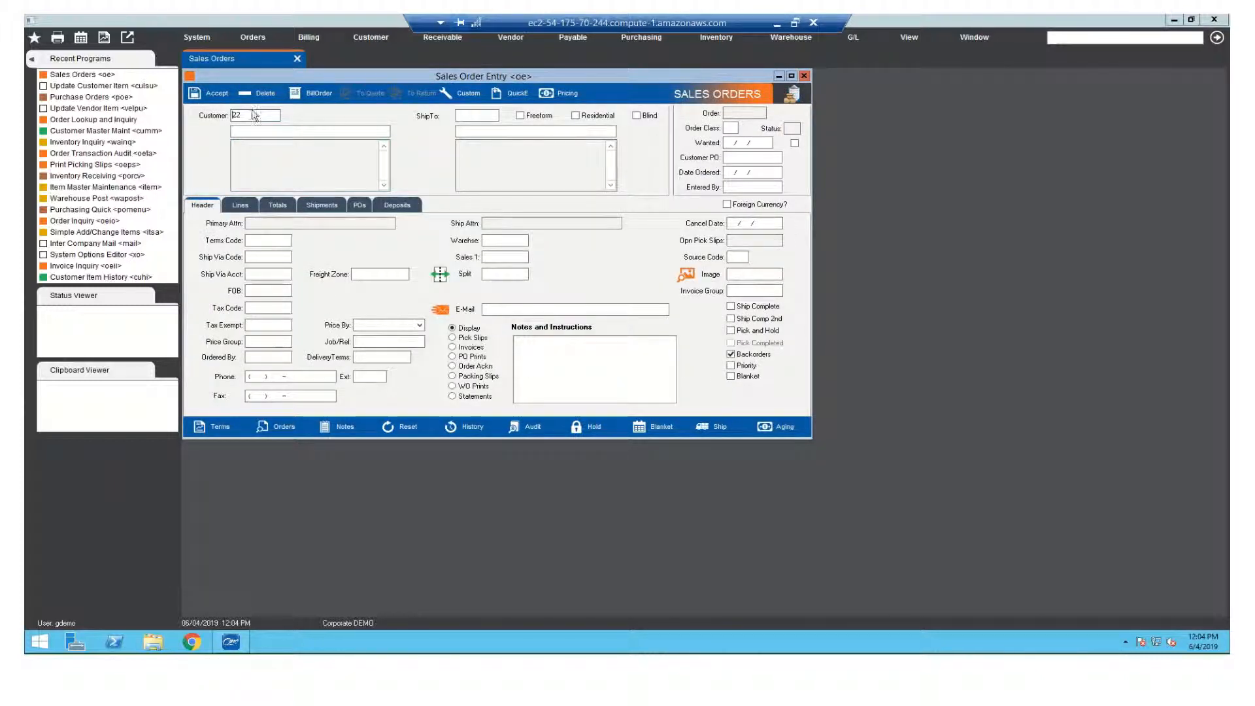
pyautogui.press('Return')
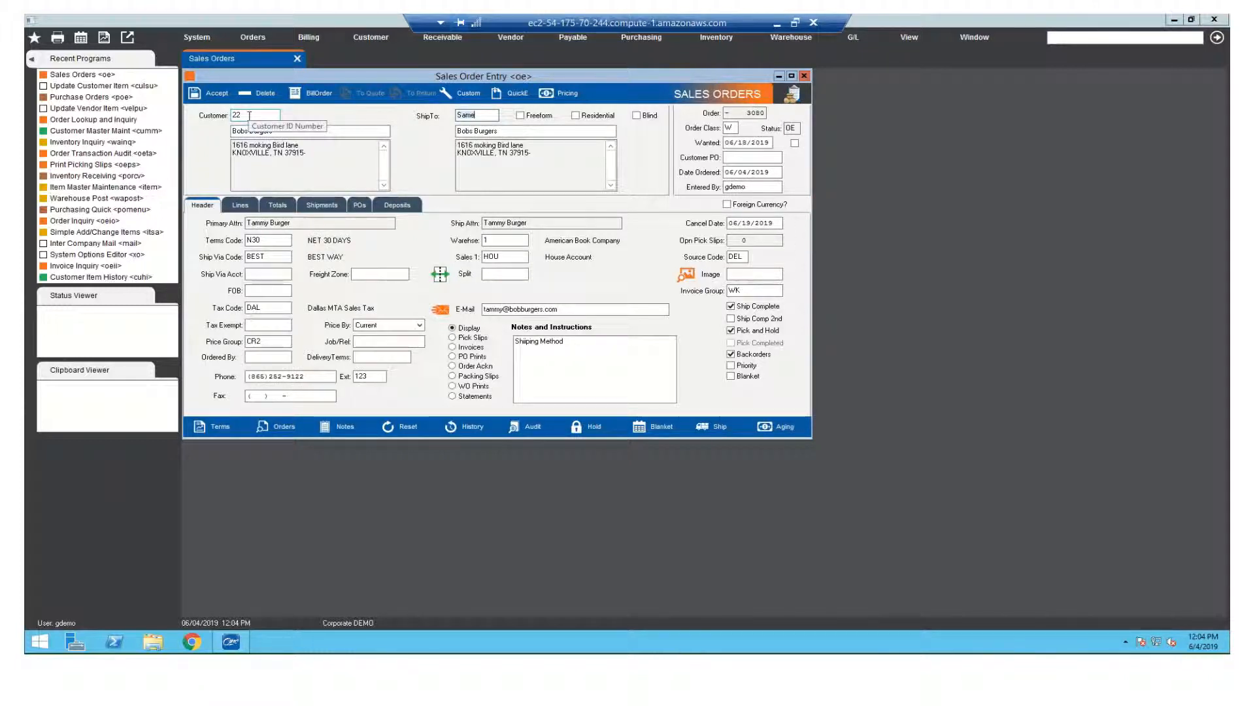
# Step: Choose ship-to 3 from the customer's ship-to addresses and mark the order as Blind
pyautogui.rightClick(486, 119)
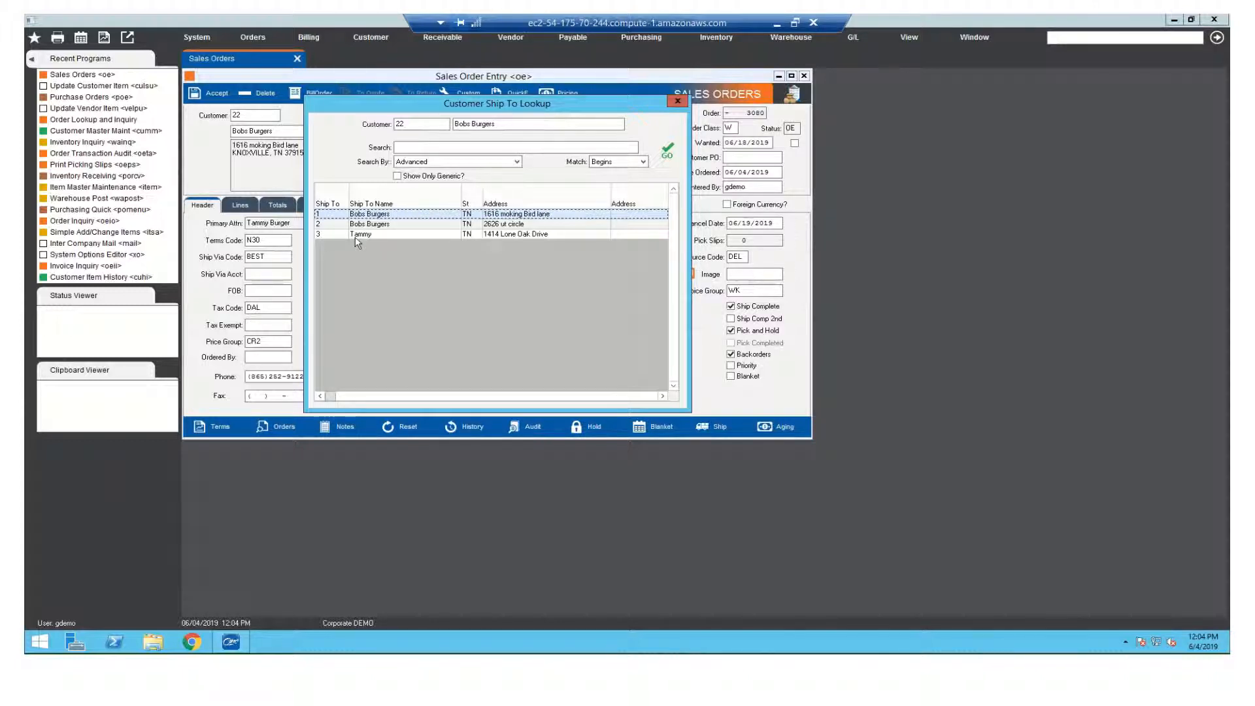
pyautogui.moveTo(516, 114); pyautogui.dragTo(545, 118)
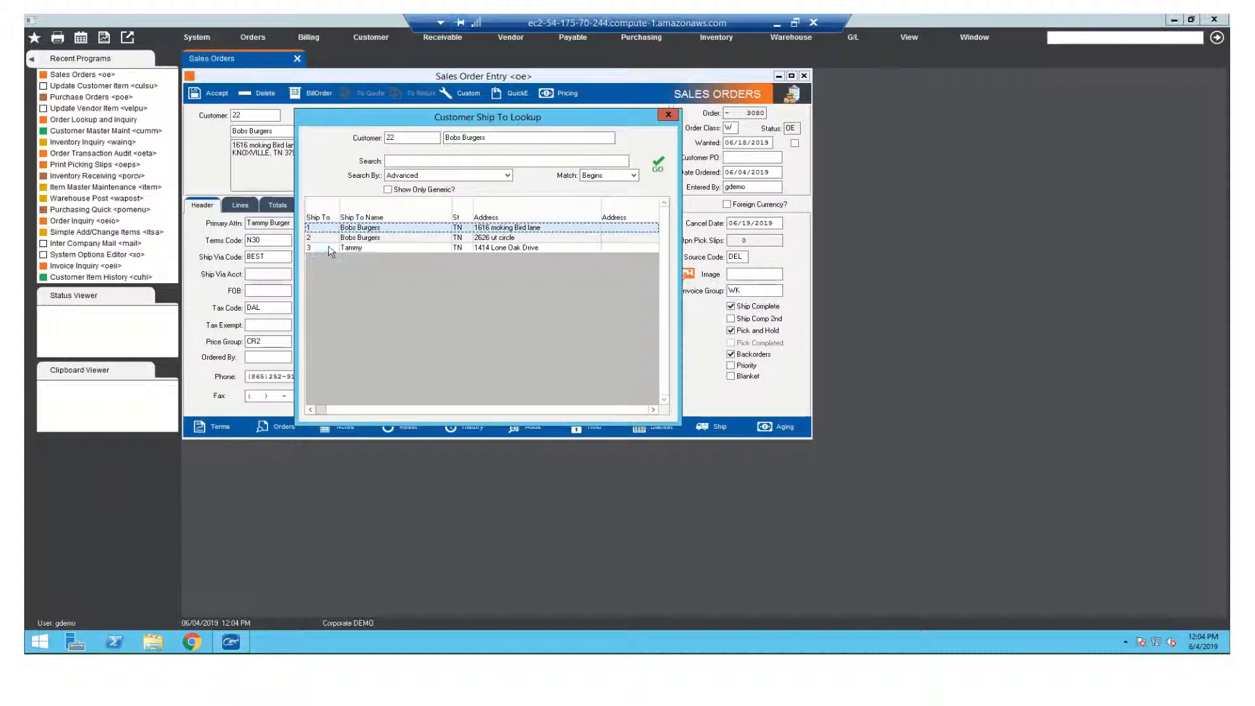
pyautogui.doubleClick(345, 248)
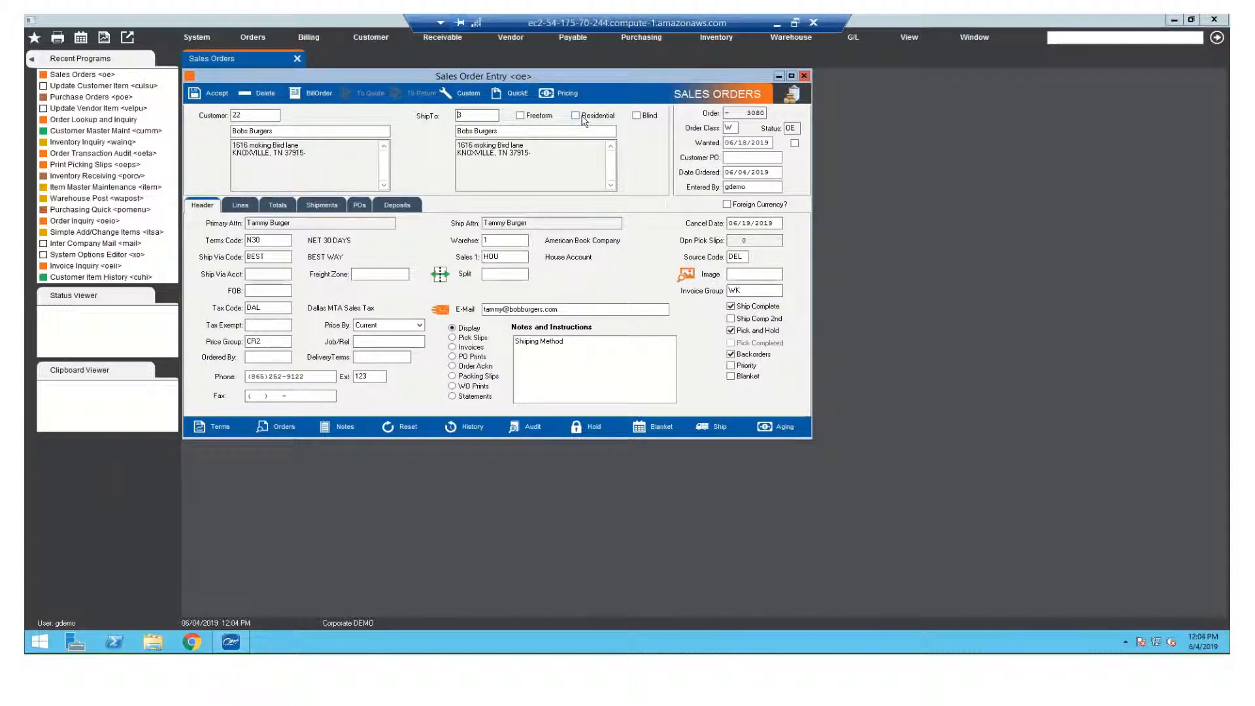
pyautogui.click(636, 116)
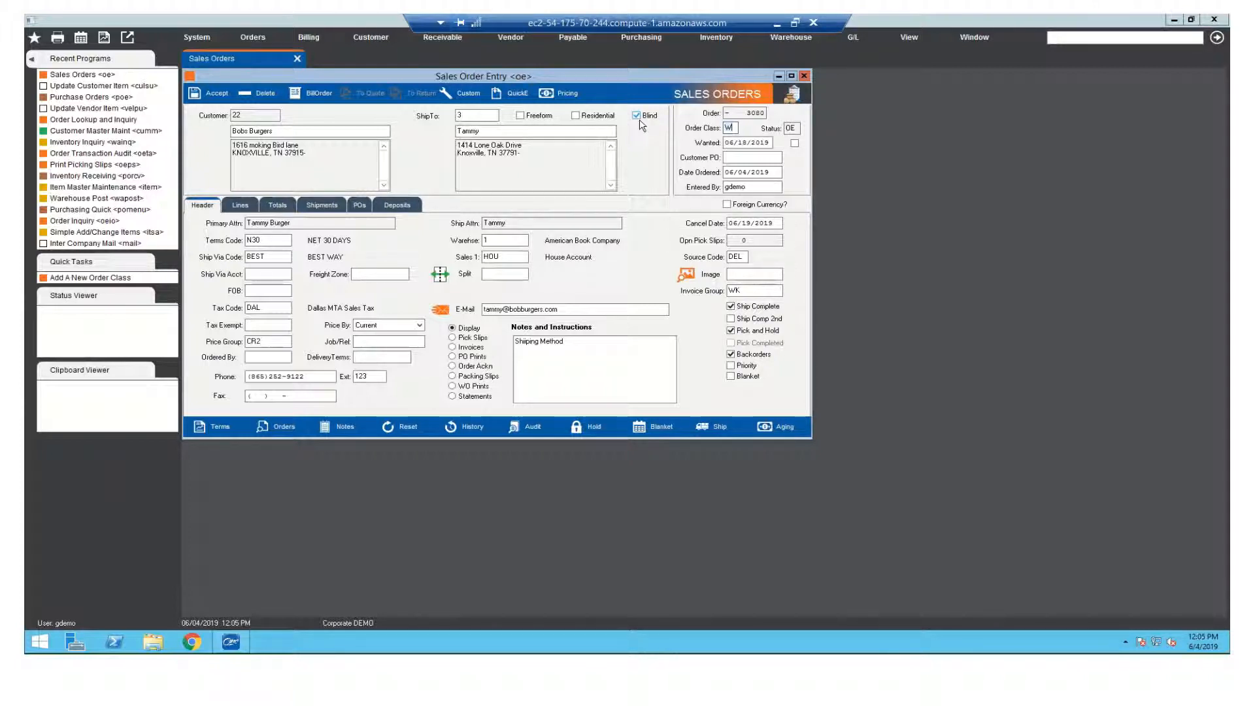
# Step: Reopen the ship-to lookup and set the order's ship-to to address 1, Bobs Burgers
pyautogui.click(468, 113)
pyautogui.rightClick(469, 114)
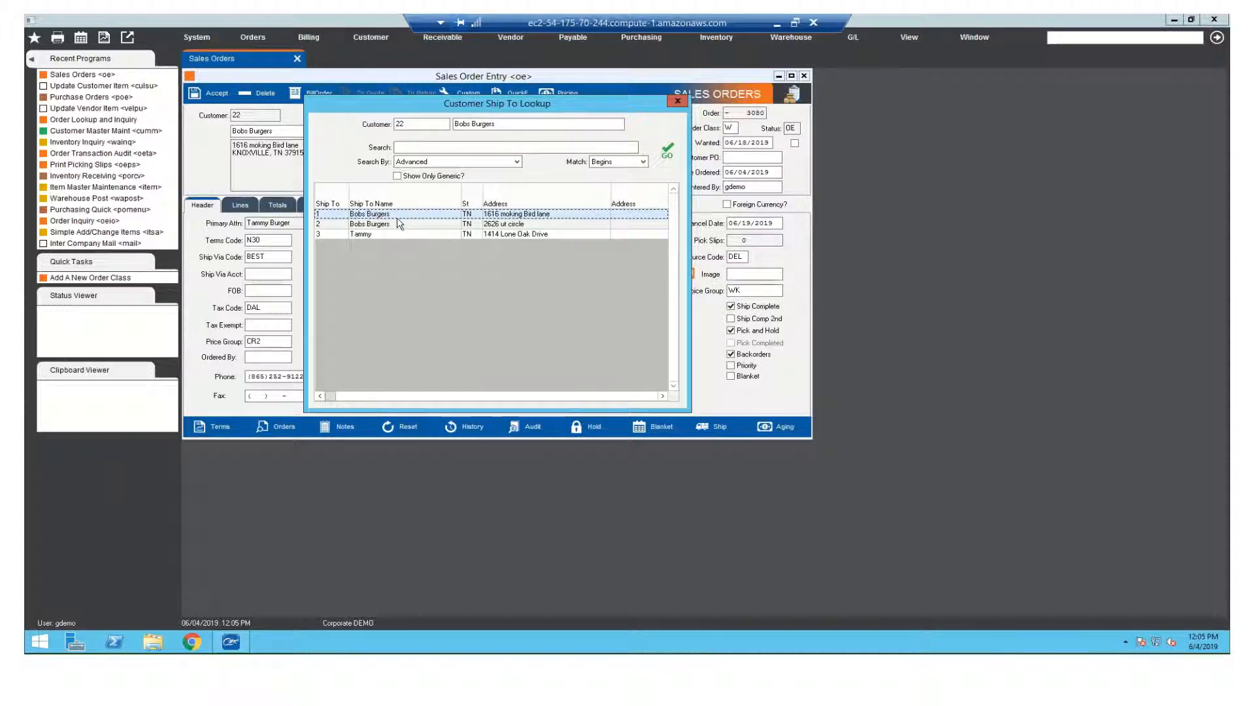
pyautogui.doubleClick(361, 234)
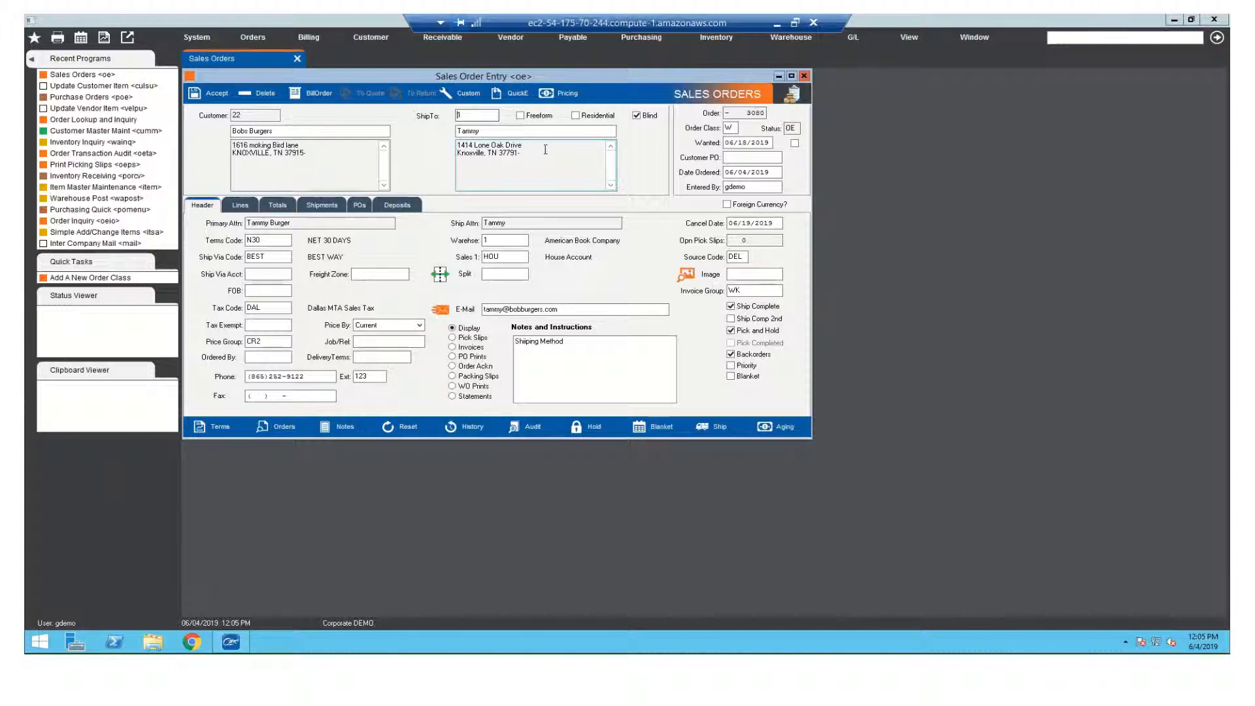
pyautogui.press('Tab')
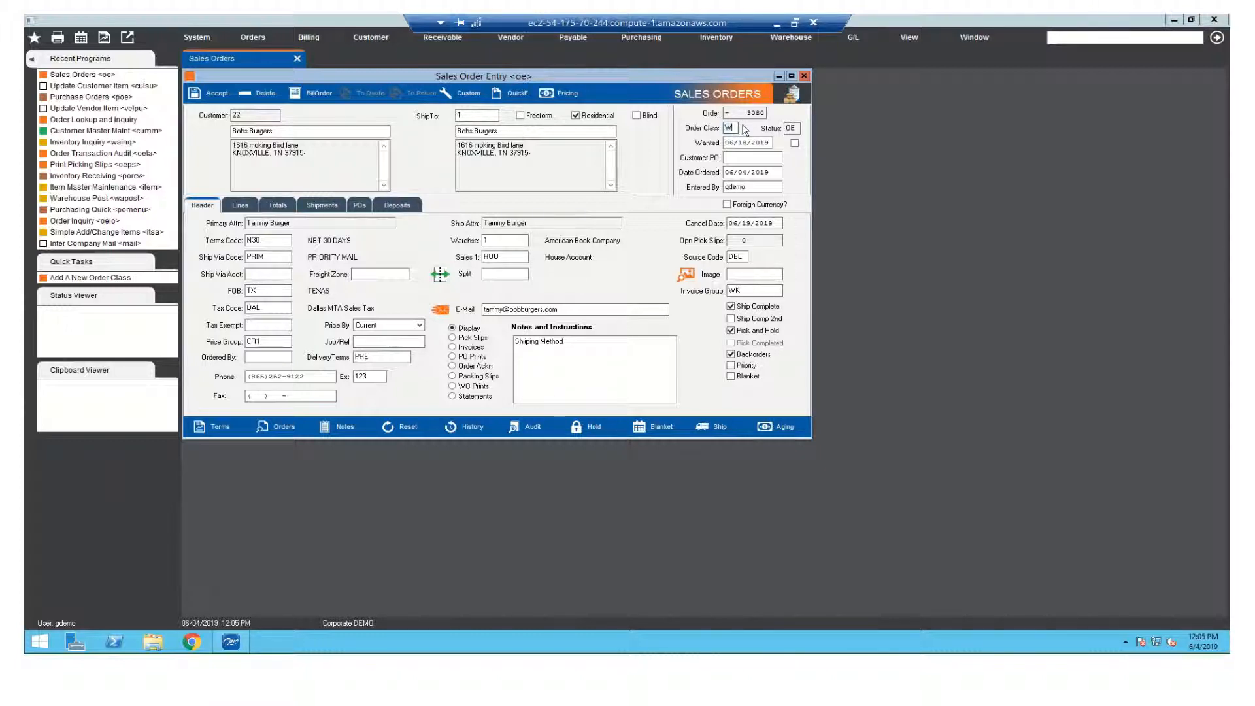
# Step: Examine the order classes available for the sales order and close the lookup
pyautogui.press('F2')
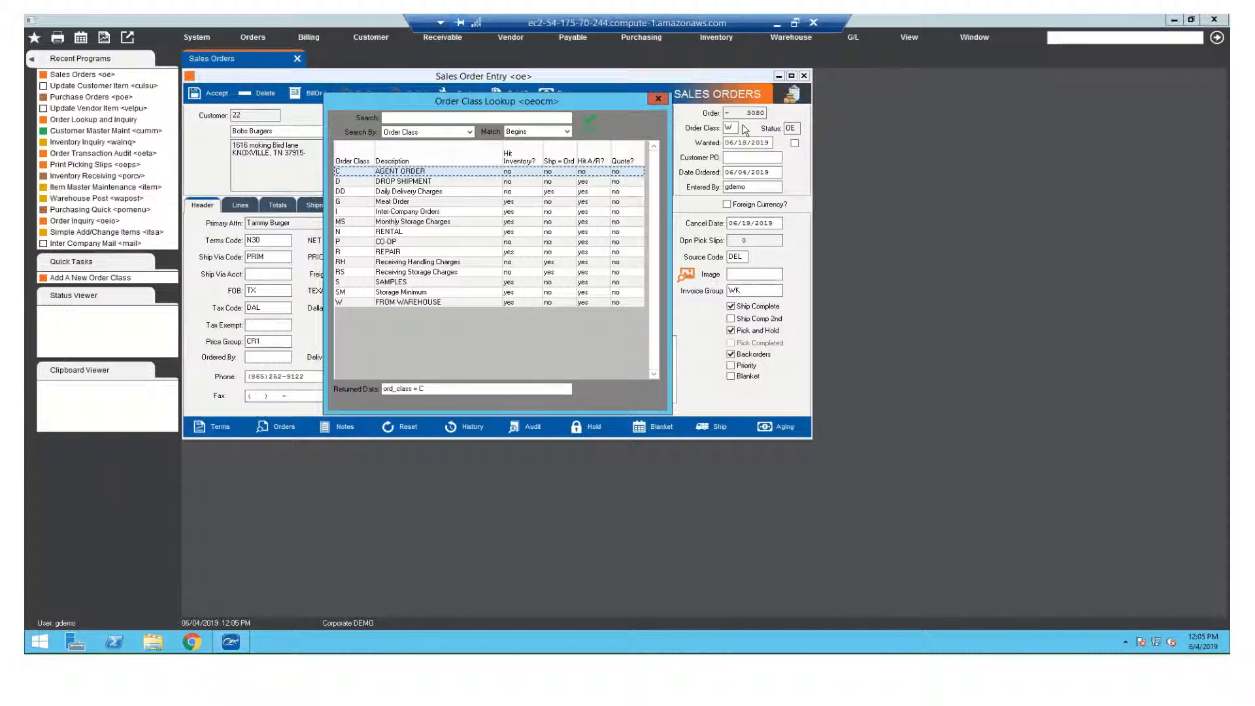
pyautogui.press('Escape')
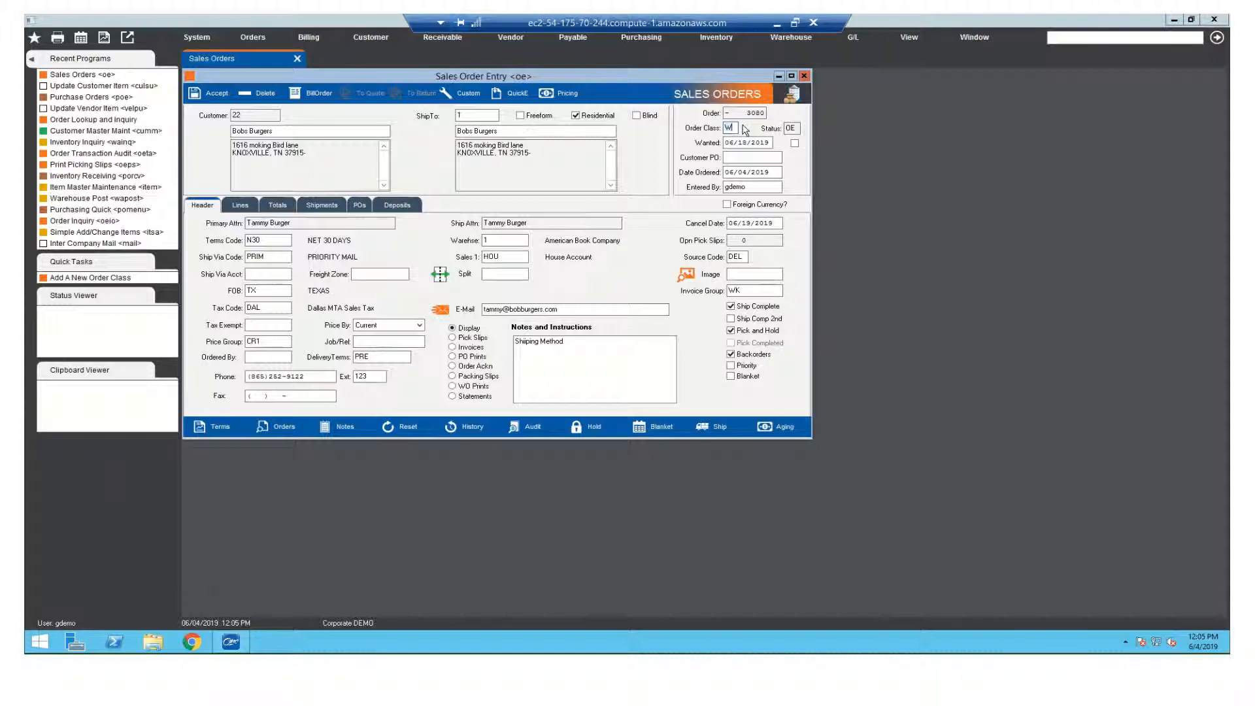
pyautogui.press('F1')
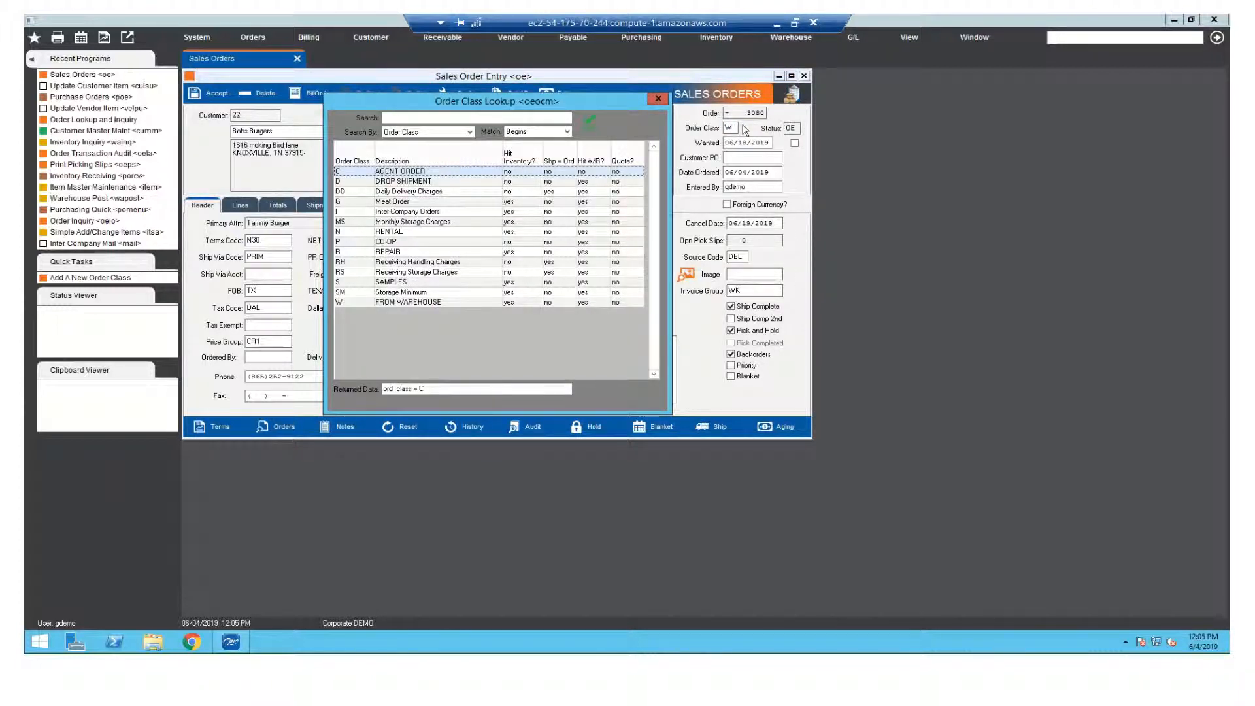
pyautogui.press('Escape')
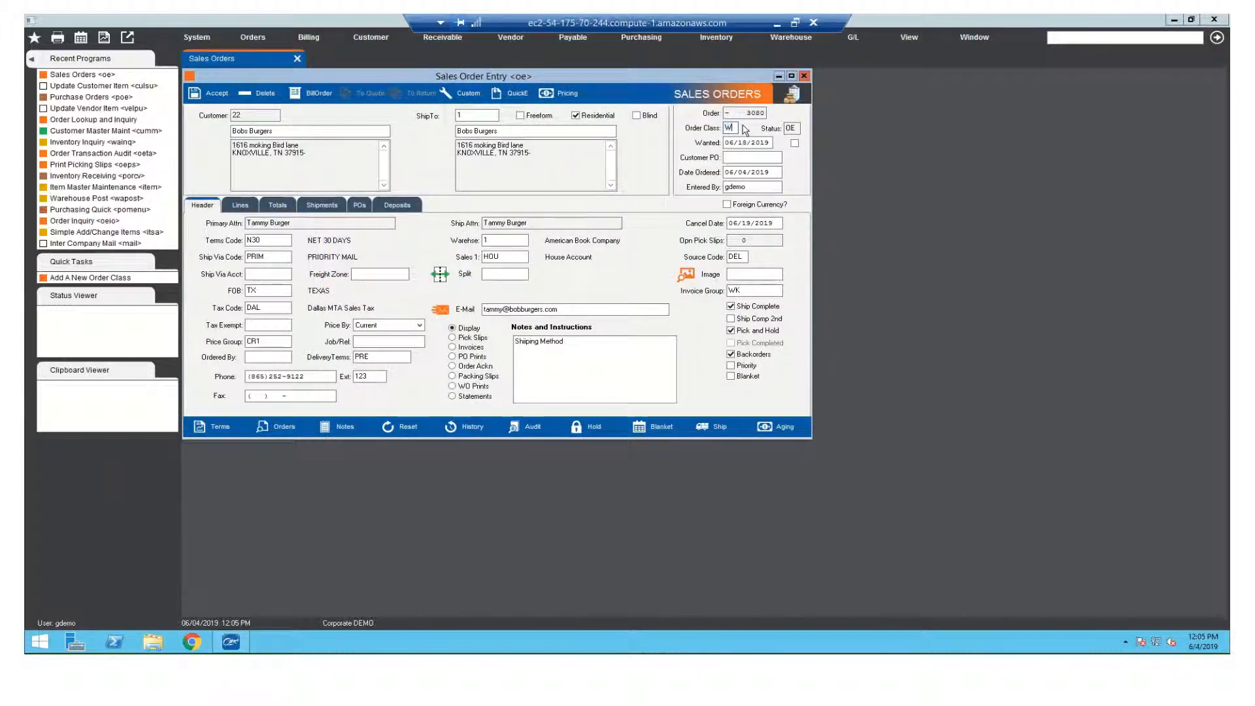
# Step: Enter the customer's purchase order number in the sales order header
pyautogui.click(760, 159)
pyautogui.write('b')
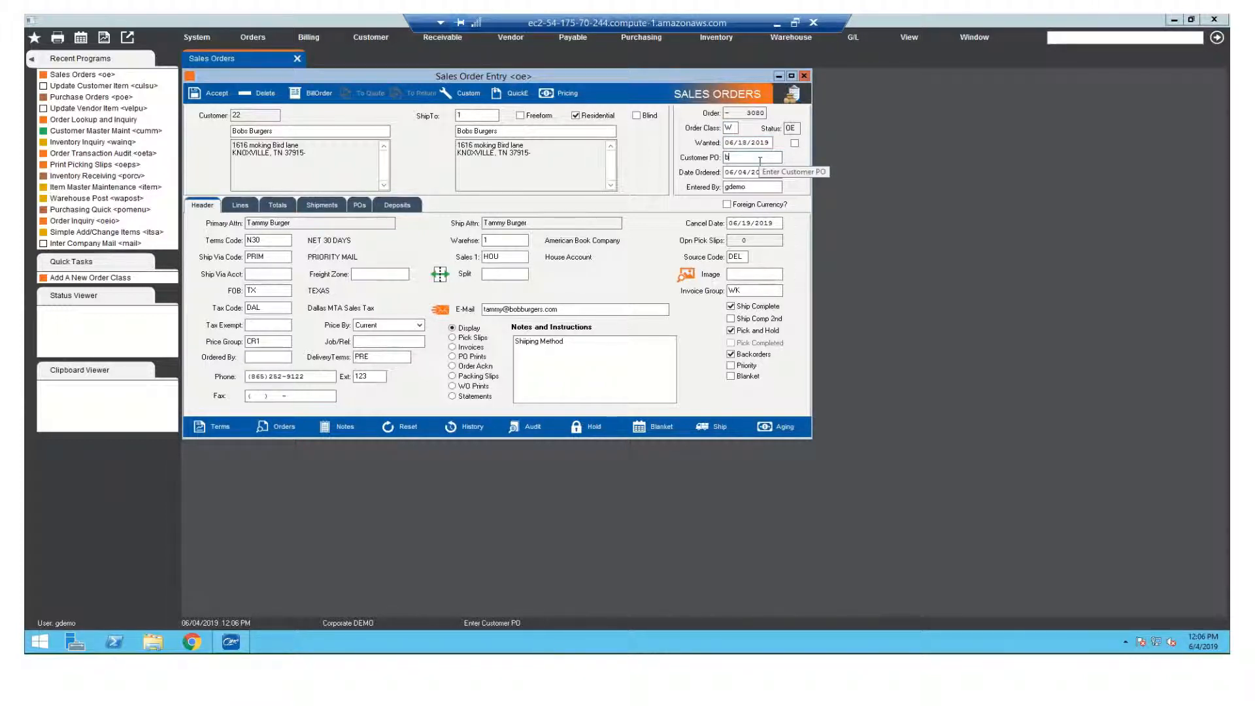
pyautogui.write('t54')
pyautogui.press('Tab')
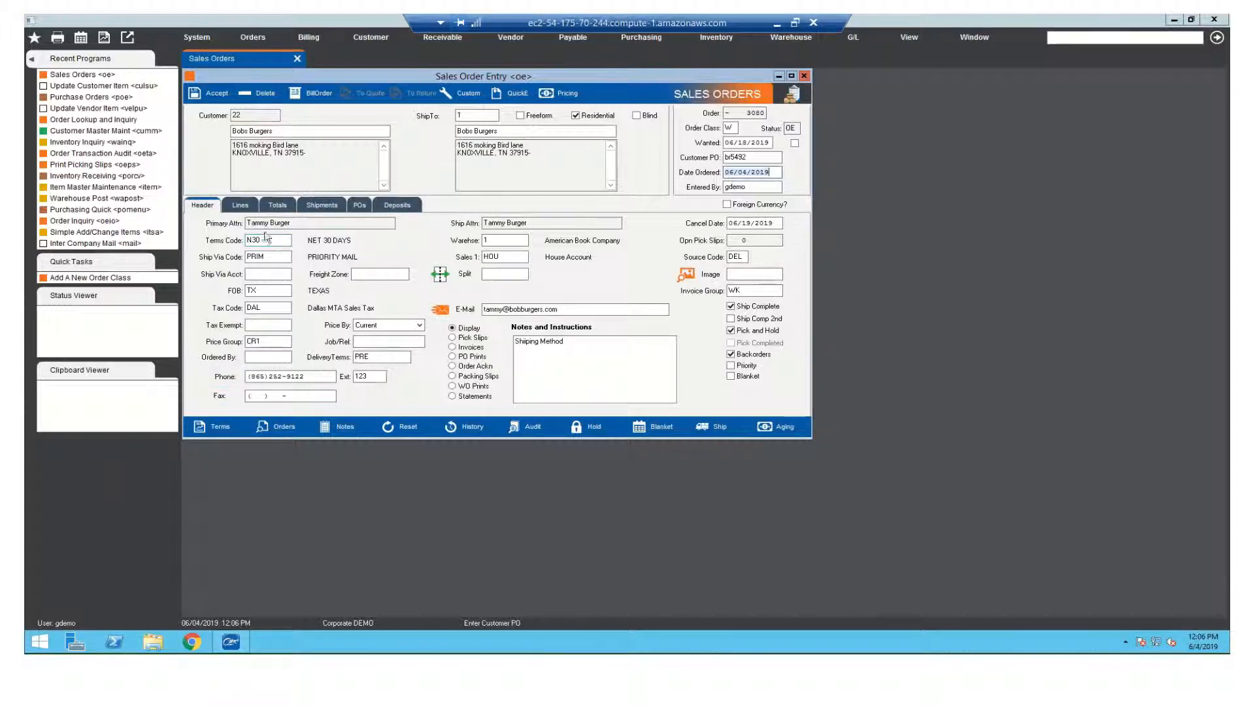
pyautogui.press('Tab')
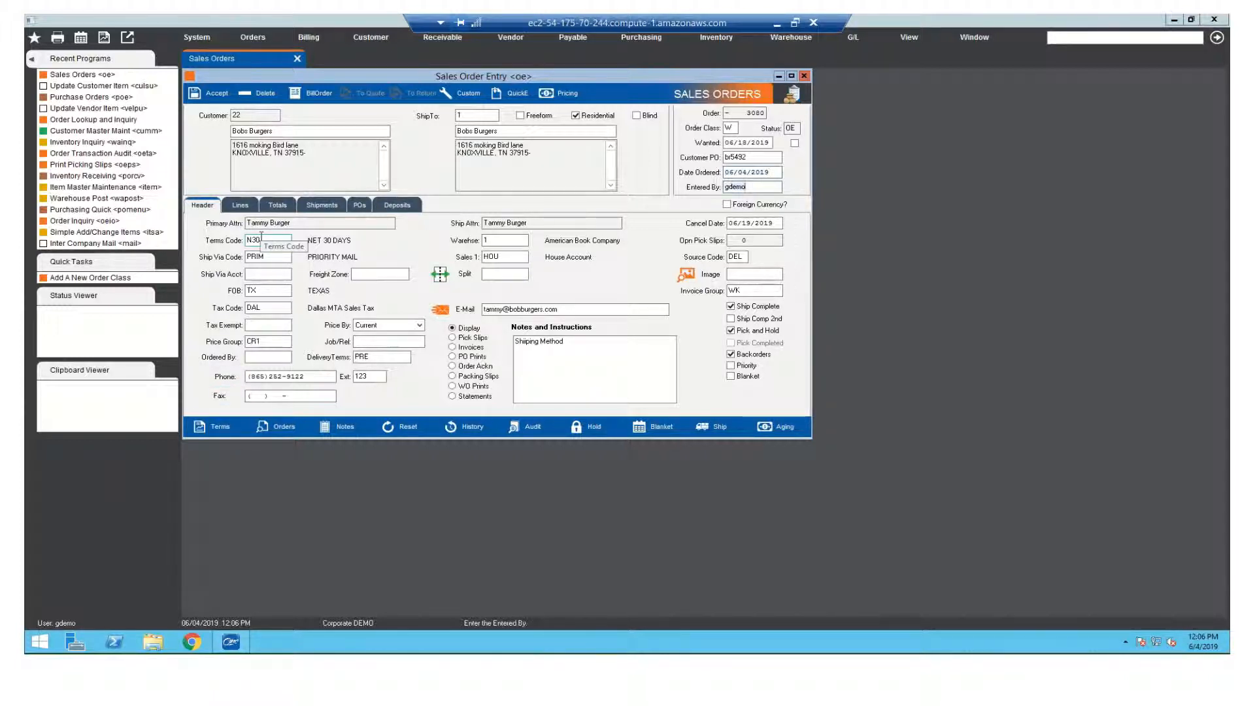
# Step: Examine the available terms codes and ship via codes in their lookups, closing each one
pyautogui.click(262, 237)
pyautogui.press('F1')
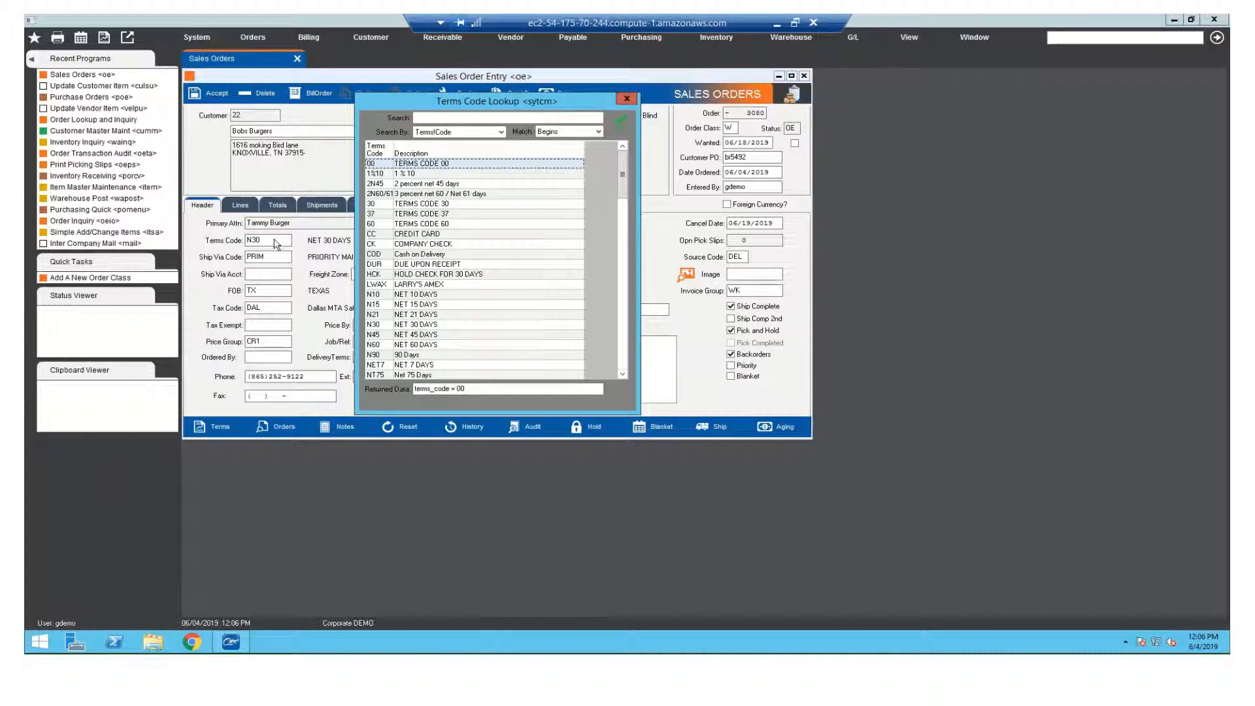
pyautogui.click(626, 98)
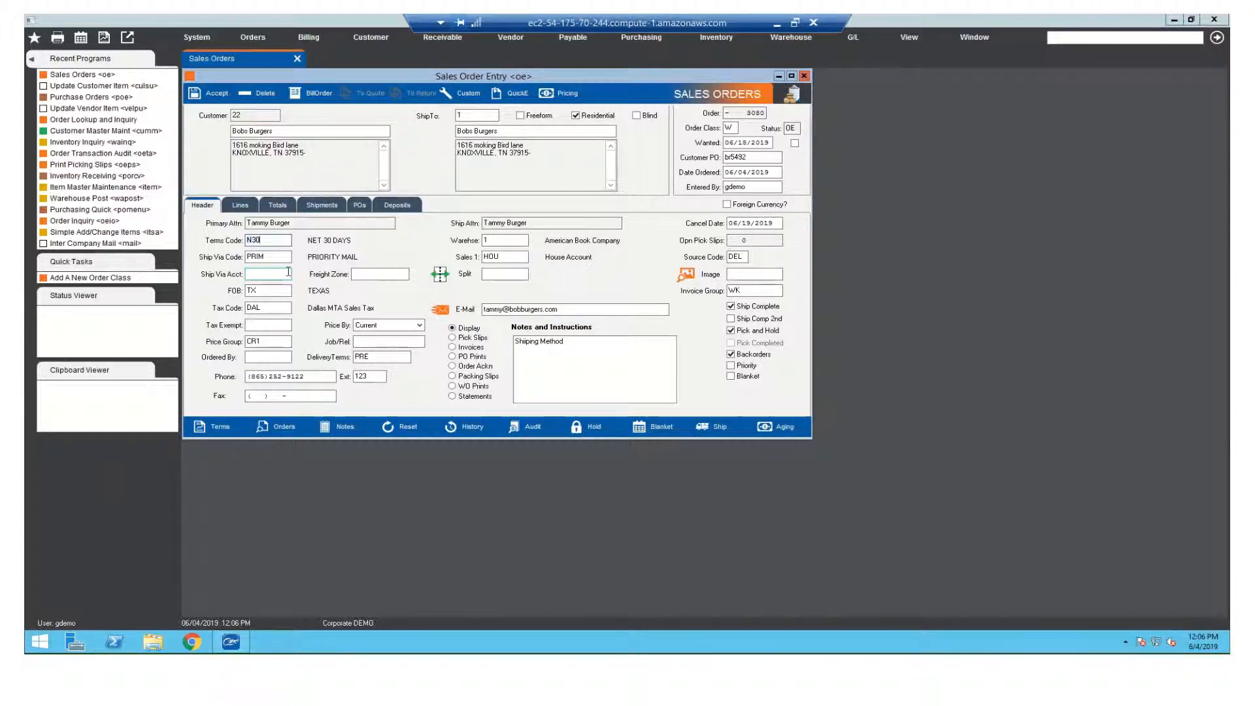
pyautogui.press('Tab')
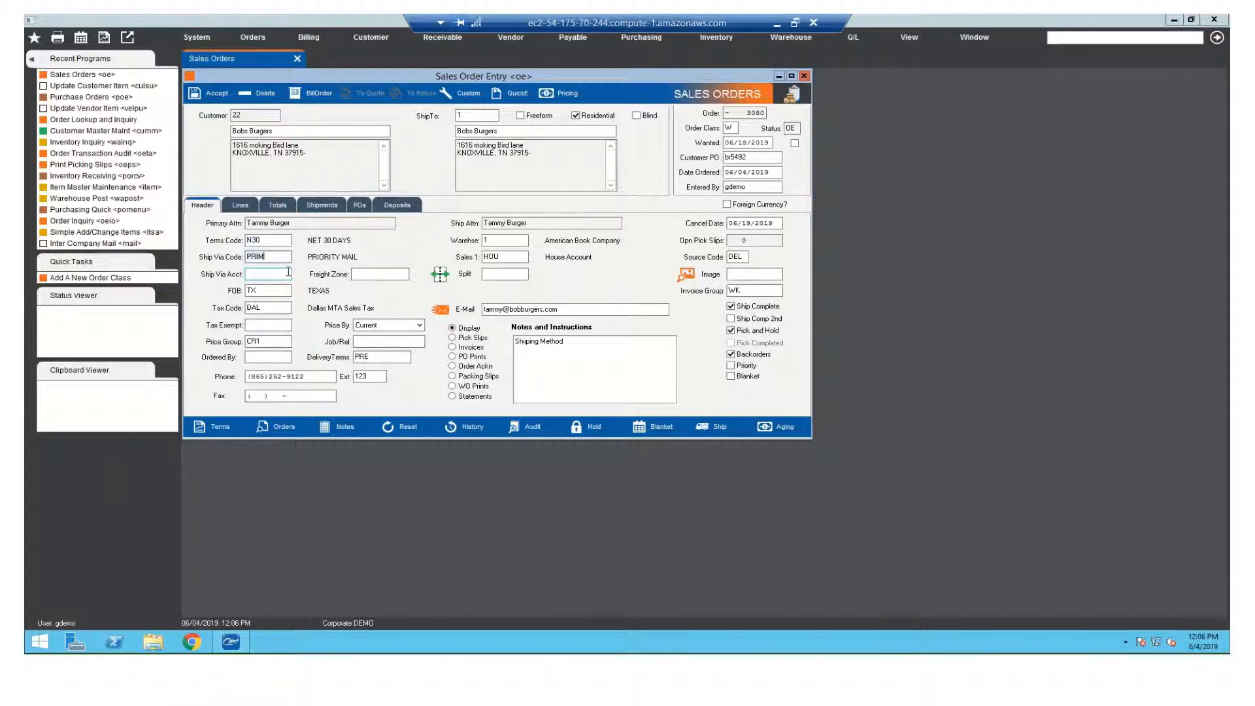
pyautogui.press('F2')
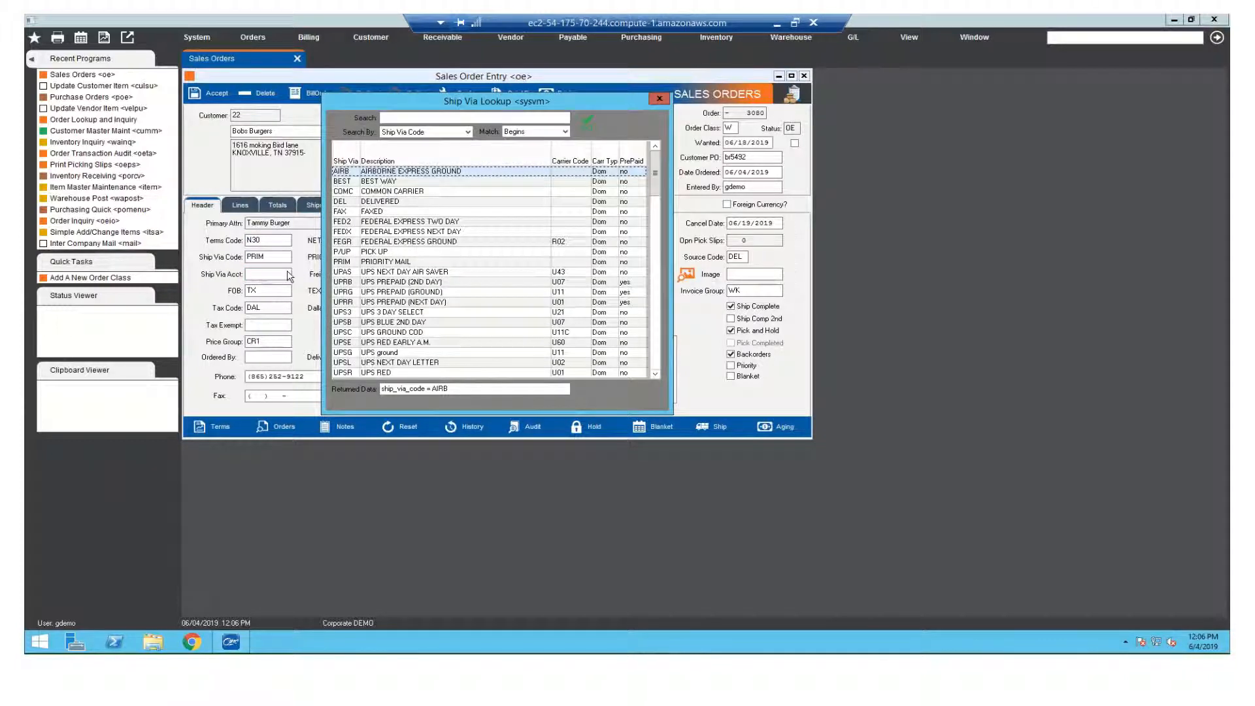
pyautogui.press('Escape')
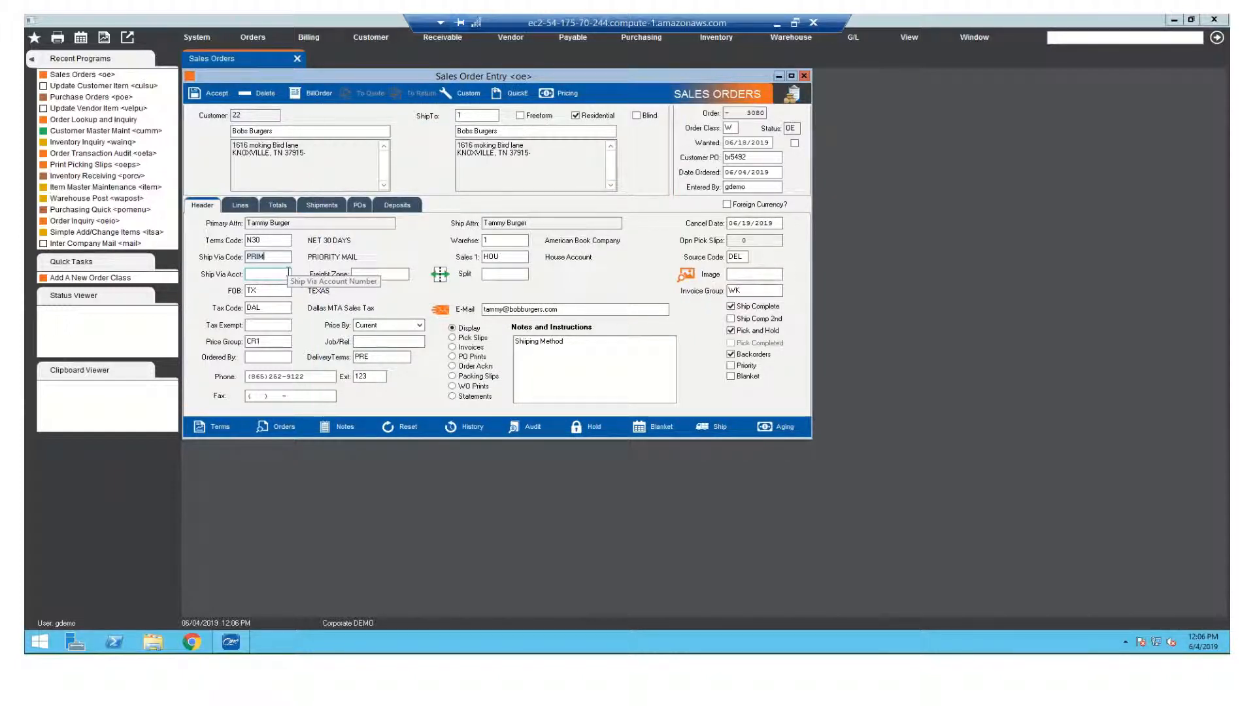
# Step: Go past the remaining shipping fields of the header and open the order's line item entry
pyautogui.press('Tab')
pyautogui.press('Tab')
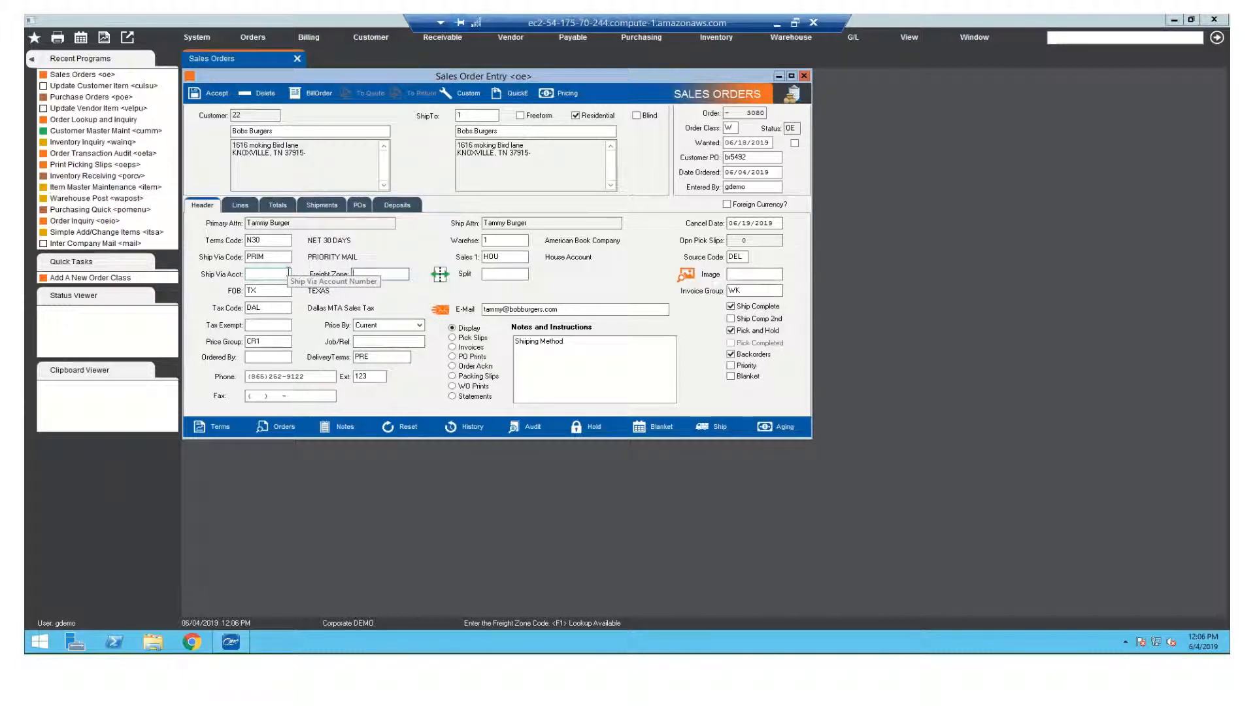
pyautogui.press('Tab')
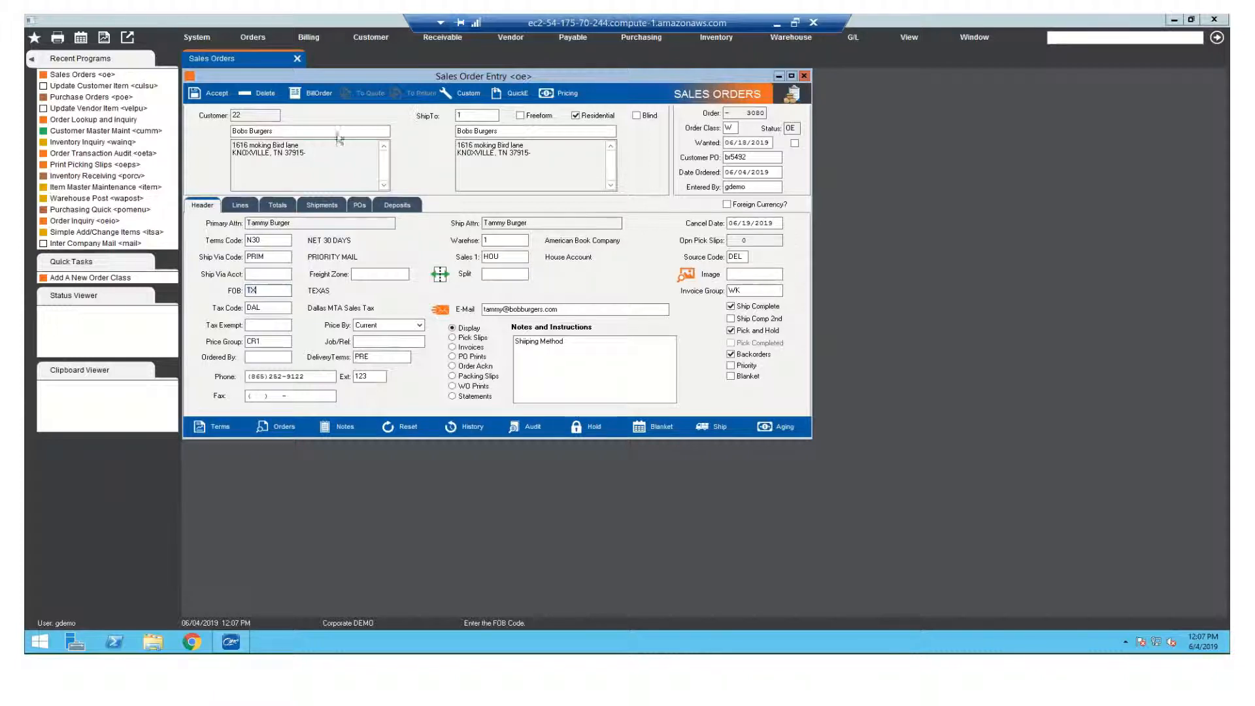
pyautogui.click(240, 206)
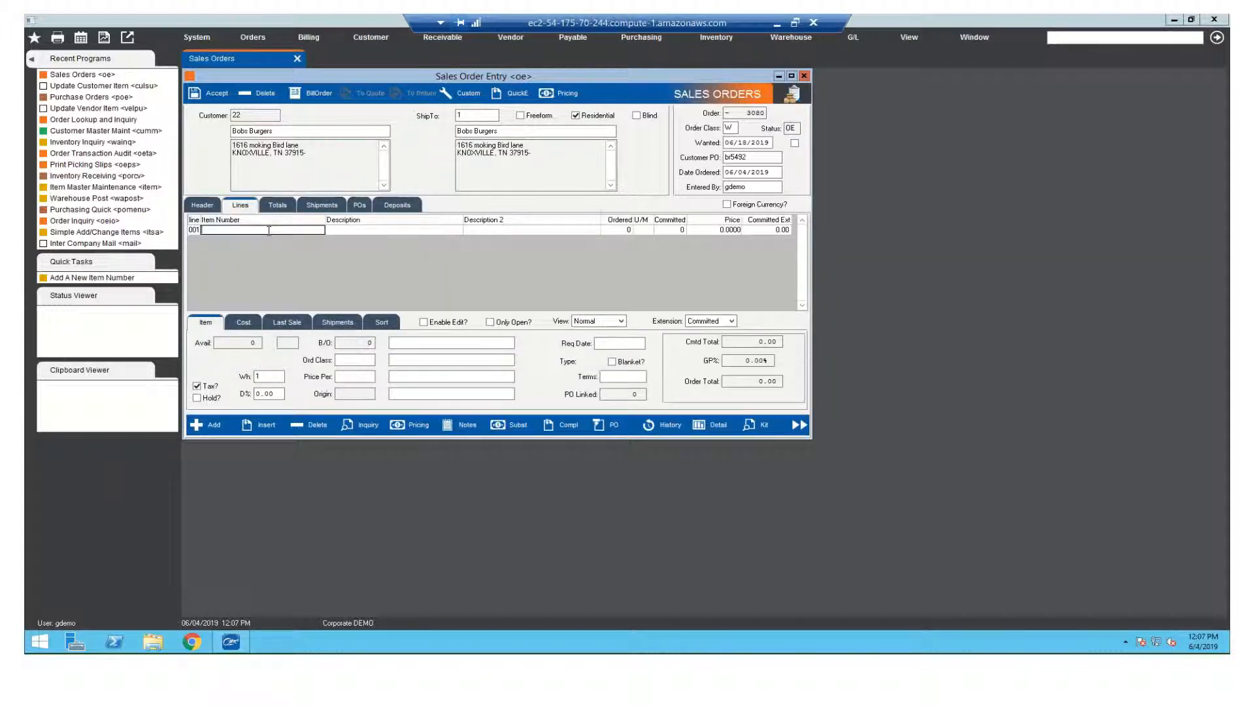
# Step: Enter item 5432111 on the first order line with an ordered quantity of 50
pyautogui.write('5432111')
pyautogui.press('Return')
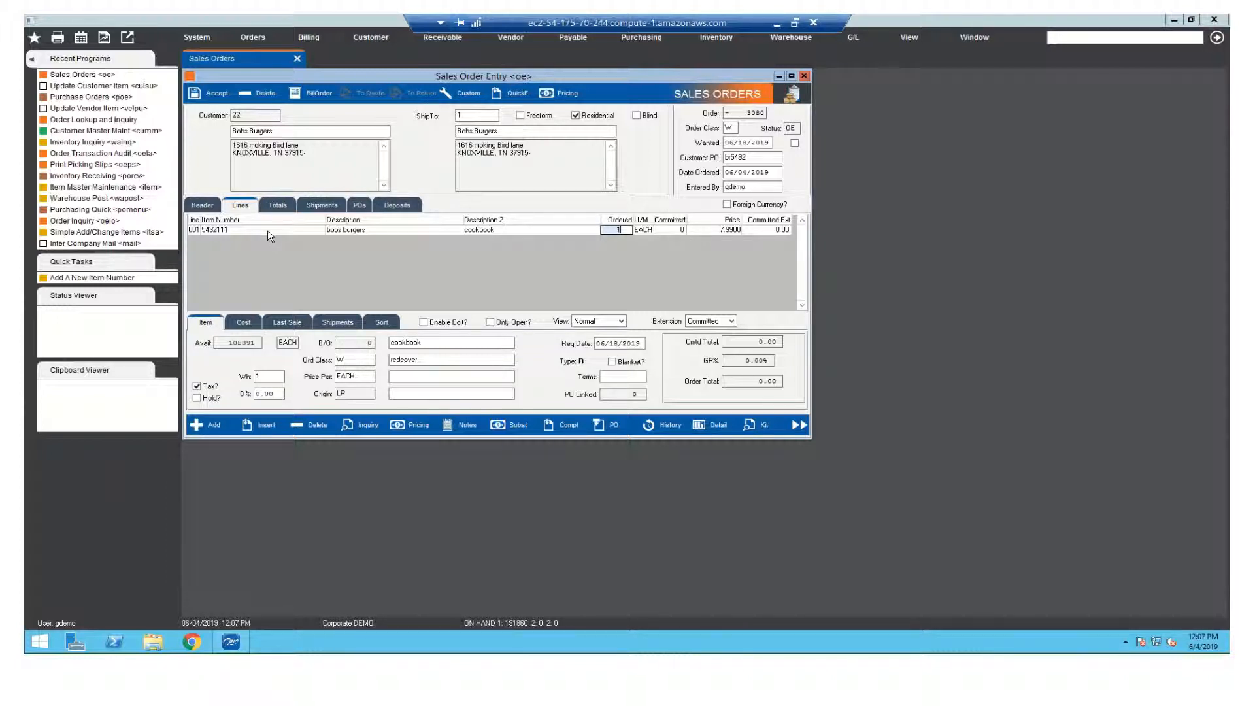
pyautogui.write('50')
pyautogui.press('Return')
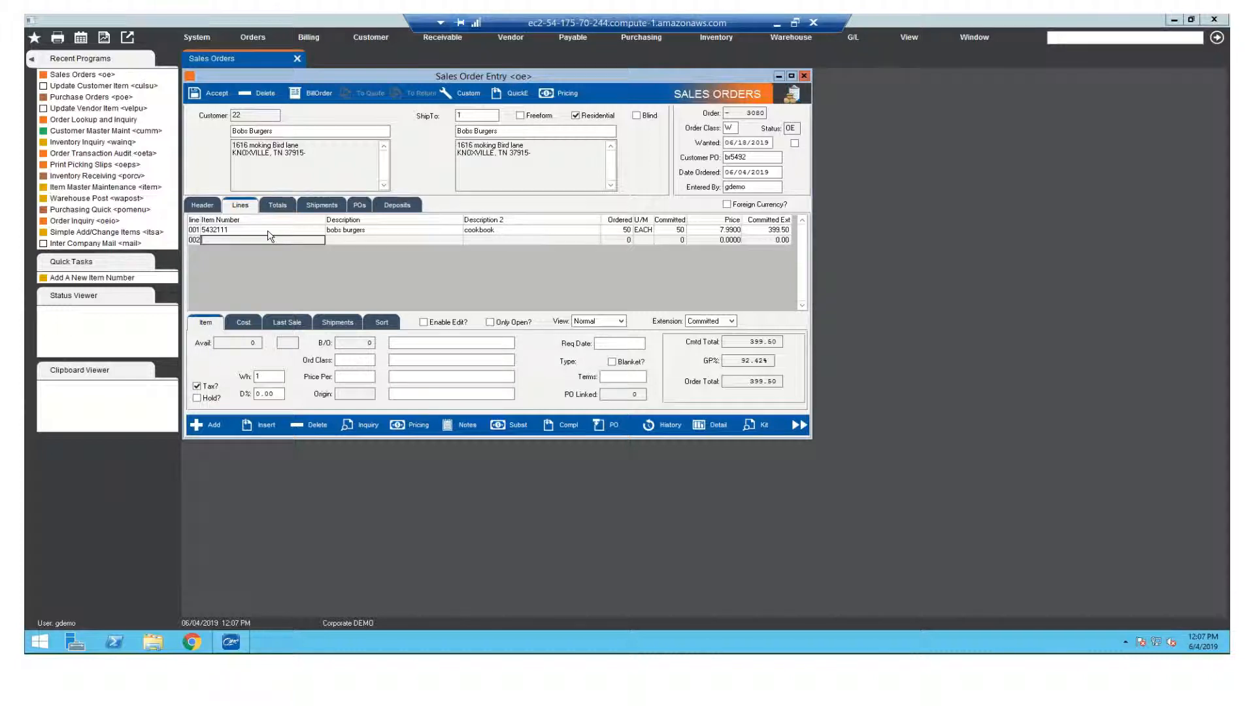
# Step: Add item 5432112 as the second order line with an ordered quantity of 50
pyautogui.write('5432112')
pyautogui.press('Return')
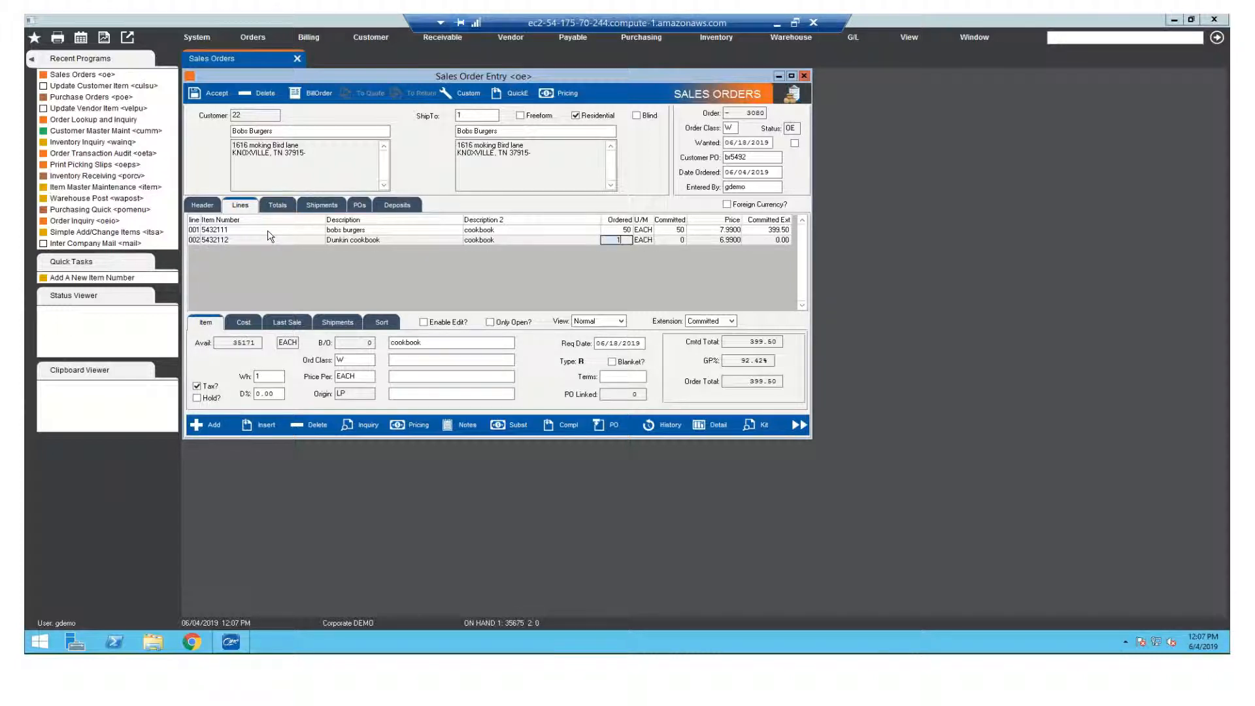
pyautogui.write('50')
pyautogui.press('Return')
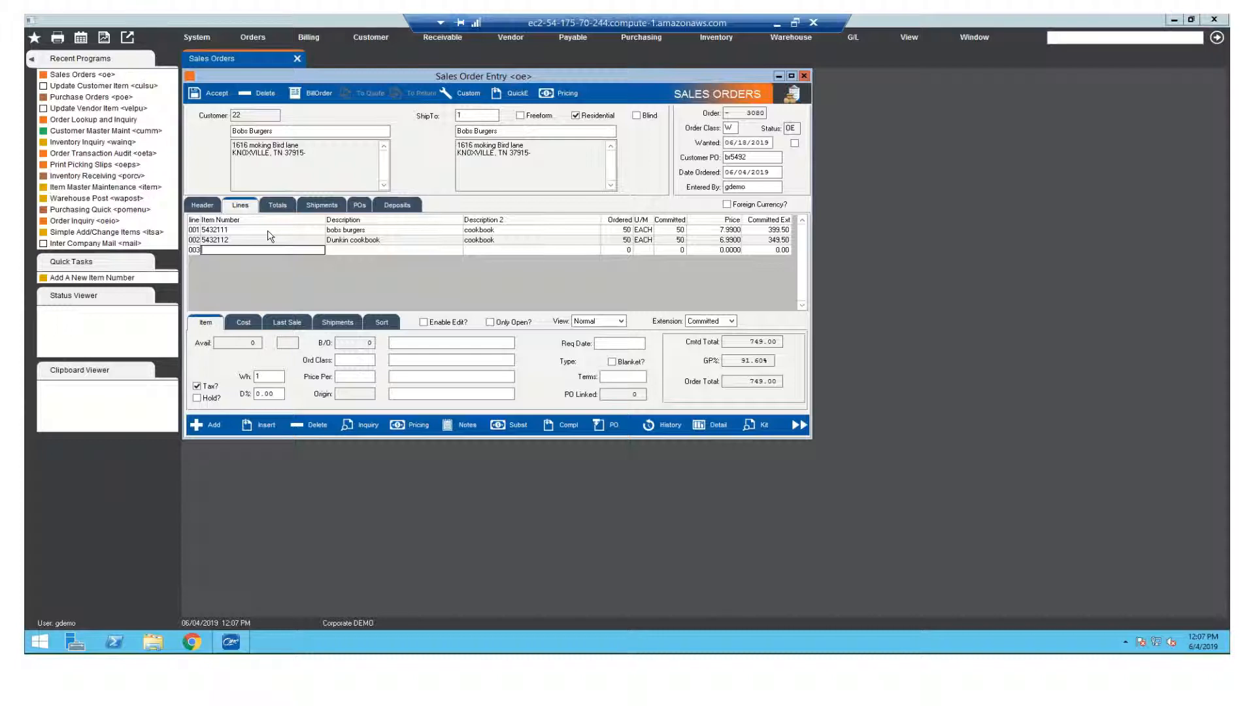
# Step: Add item 543344 as the third order line with an ordered quantity of 25, and leave line entry without filling the fourth line
pyautogui.write('543344')
pyautogui.press('Return')
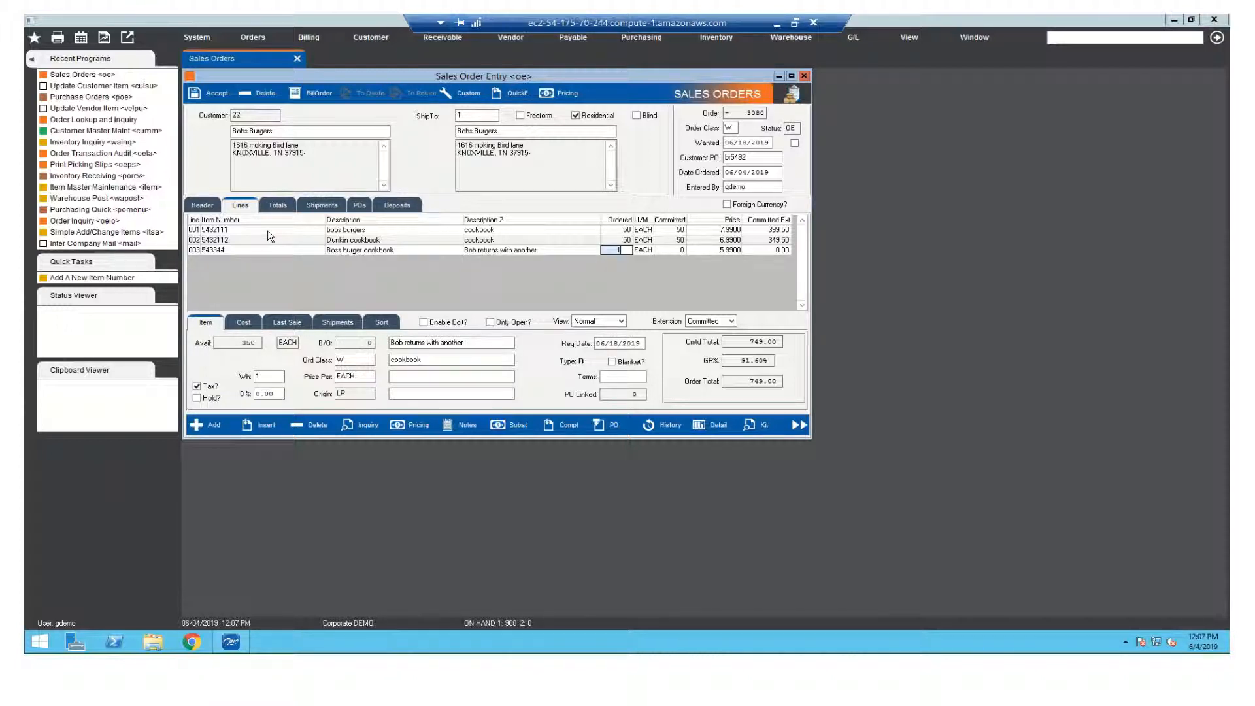
pyautogui.write('25')
pyautogui.press('Return')
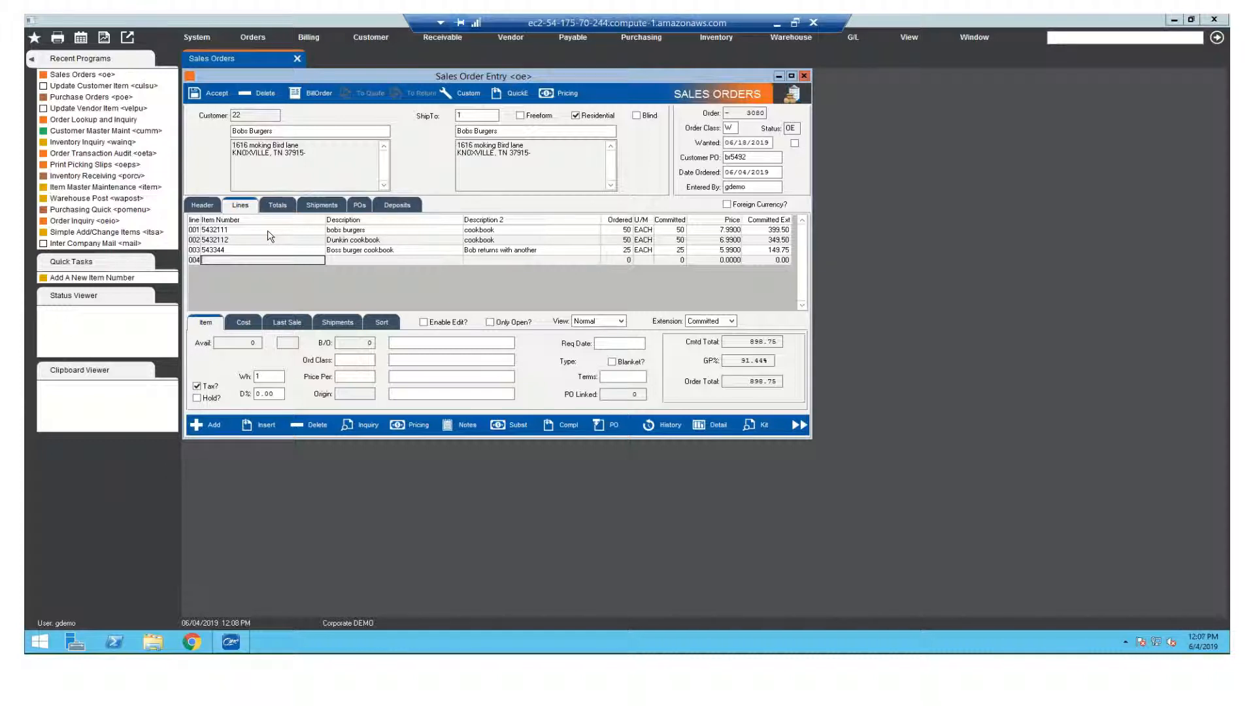
pyautogui.click(203, 205)
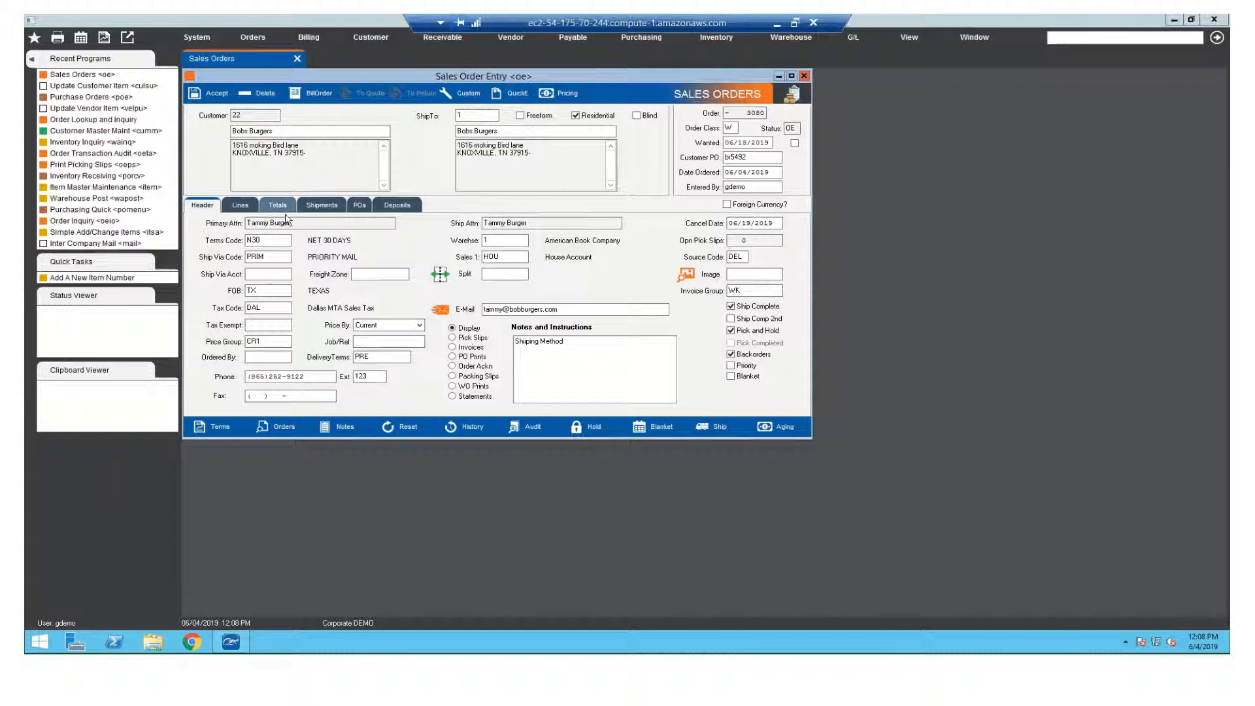
pyautogui.click(240, 206)
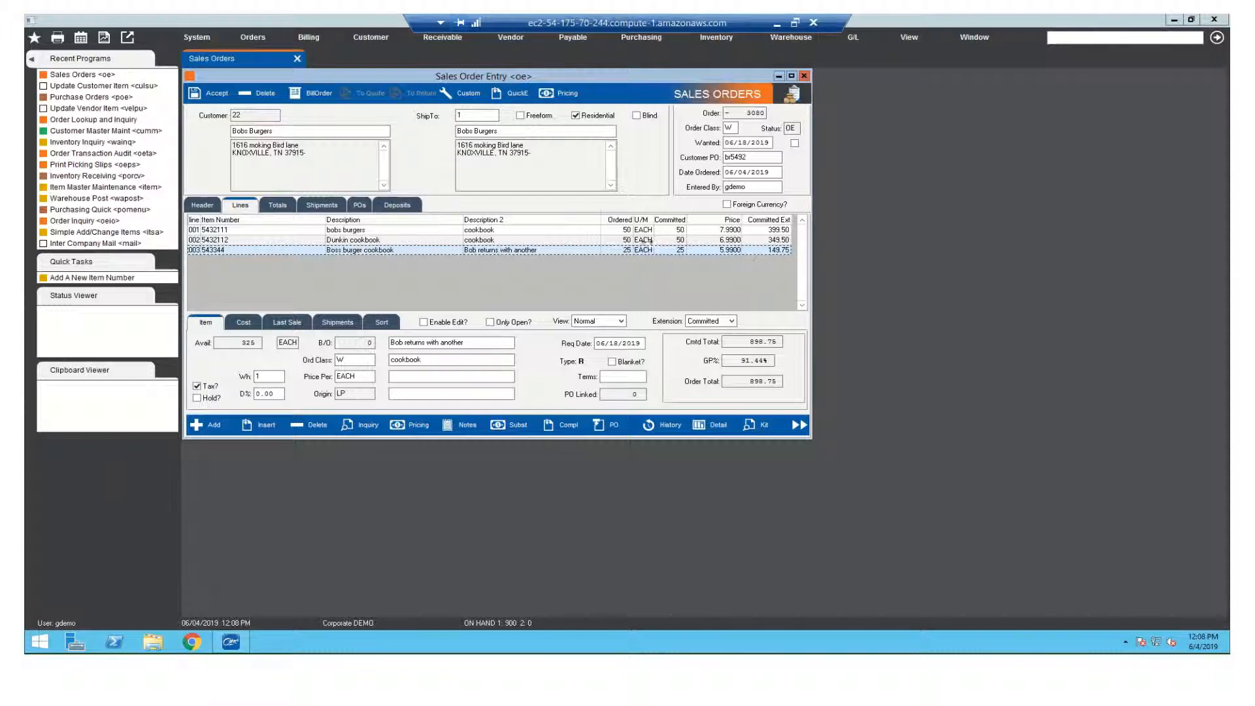
# Step: Drill from the third order line to Inventory Inquiry and examine the item's warehouse inventory, units and substitutes
pyautogui.rightClick(223, 250)
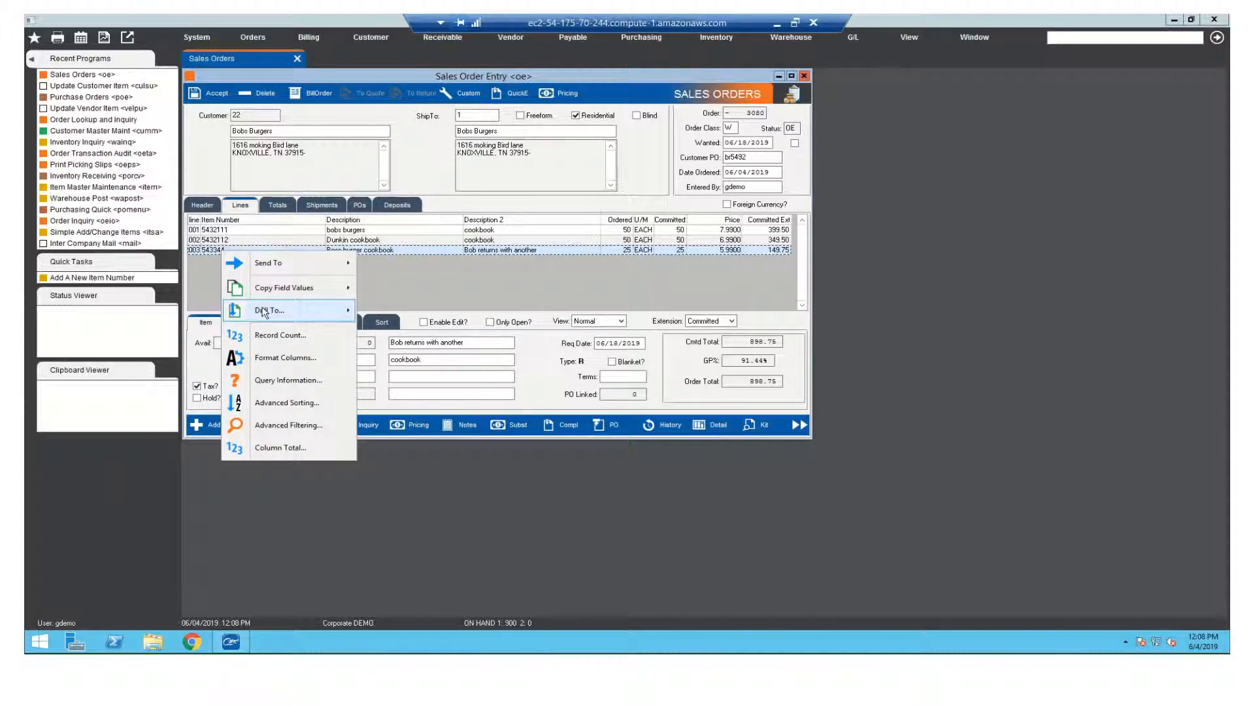
pyautogui.moveTo(307, 311)
pyautogui.click(438, 318)
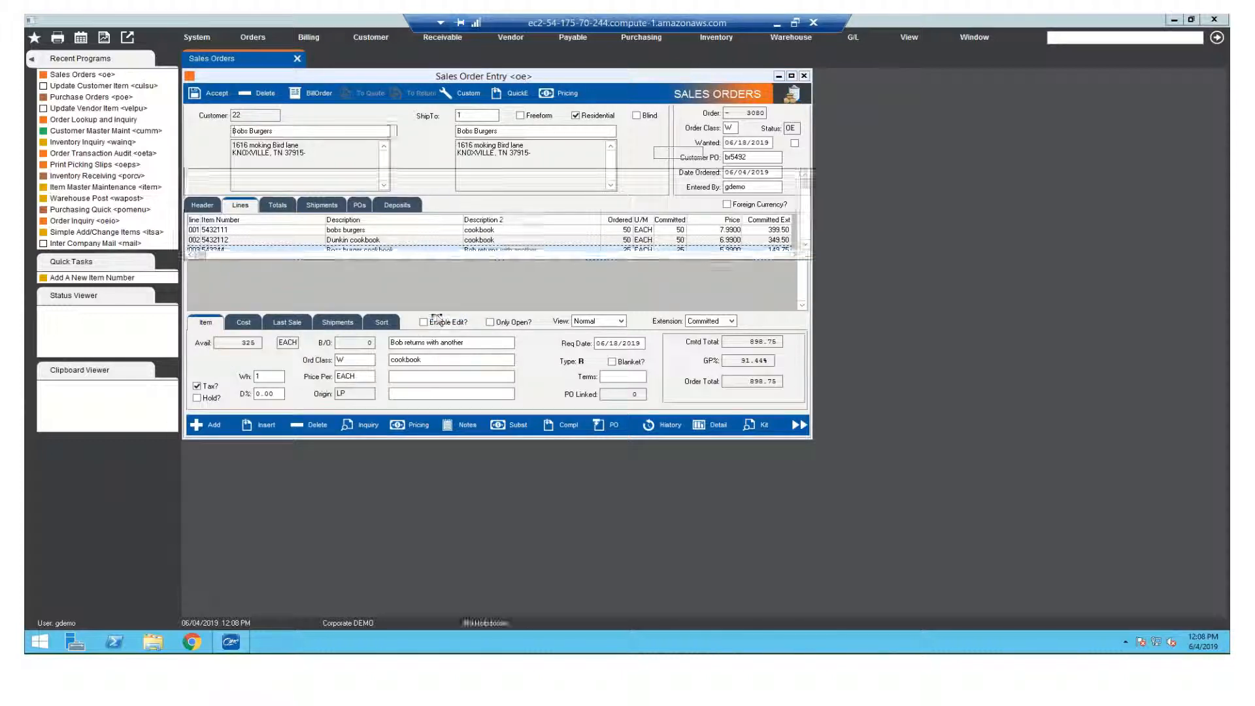
pyautogui.click(413, 134)
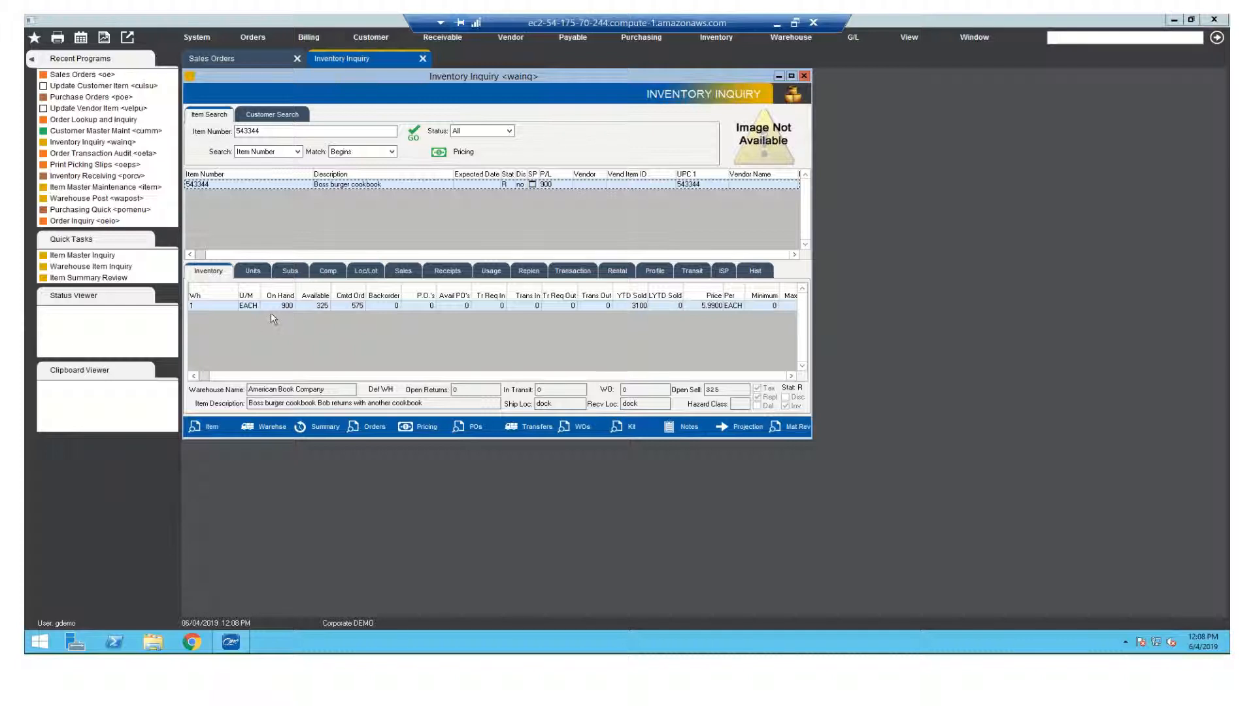
pyautogui.click(252, 270)
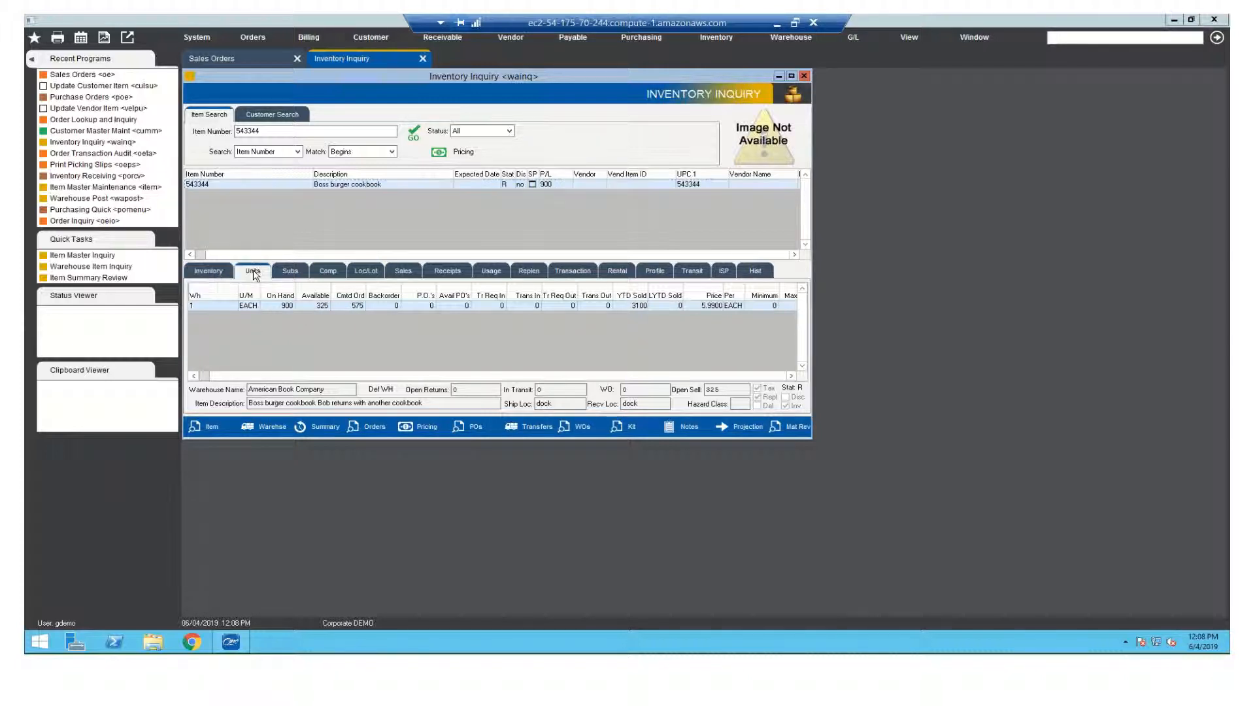
pyautogui.click(291, 271)
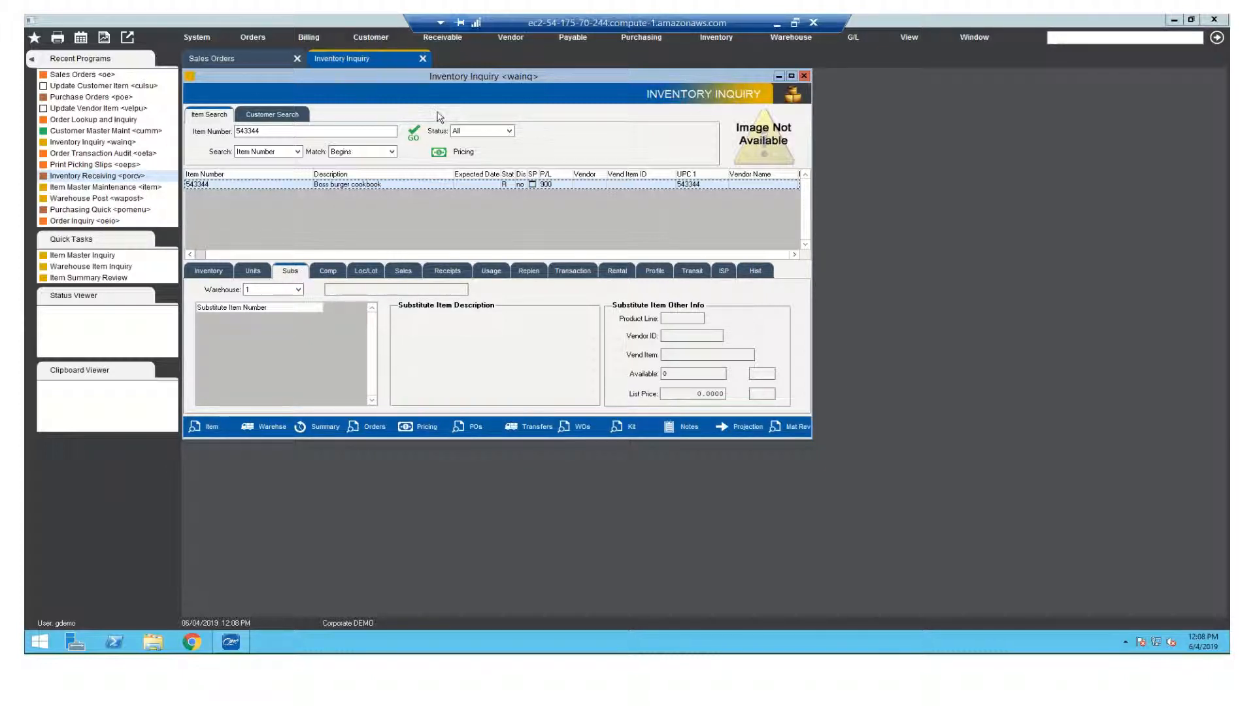
# Step: Switch between the sales order and the open inventory inquiry, ending on the sales order
pyautogui.click(240, 57)
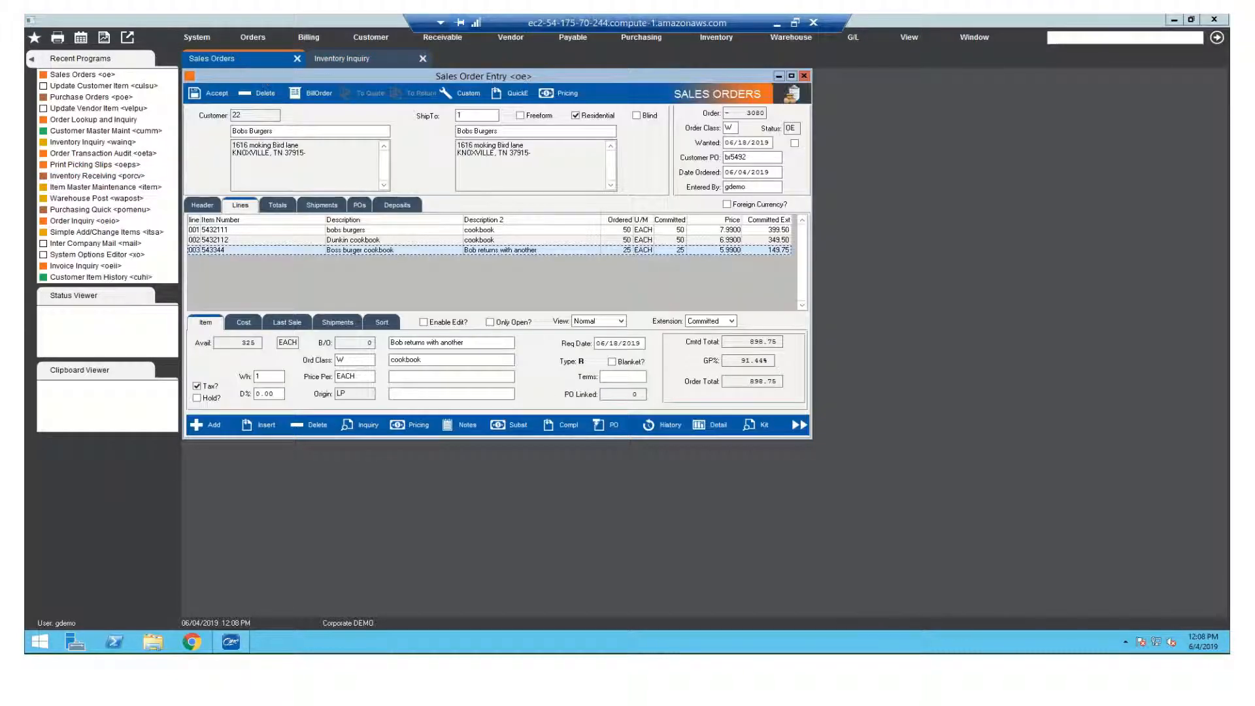
pyautogui.click(344, 58)
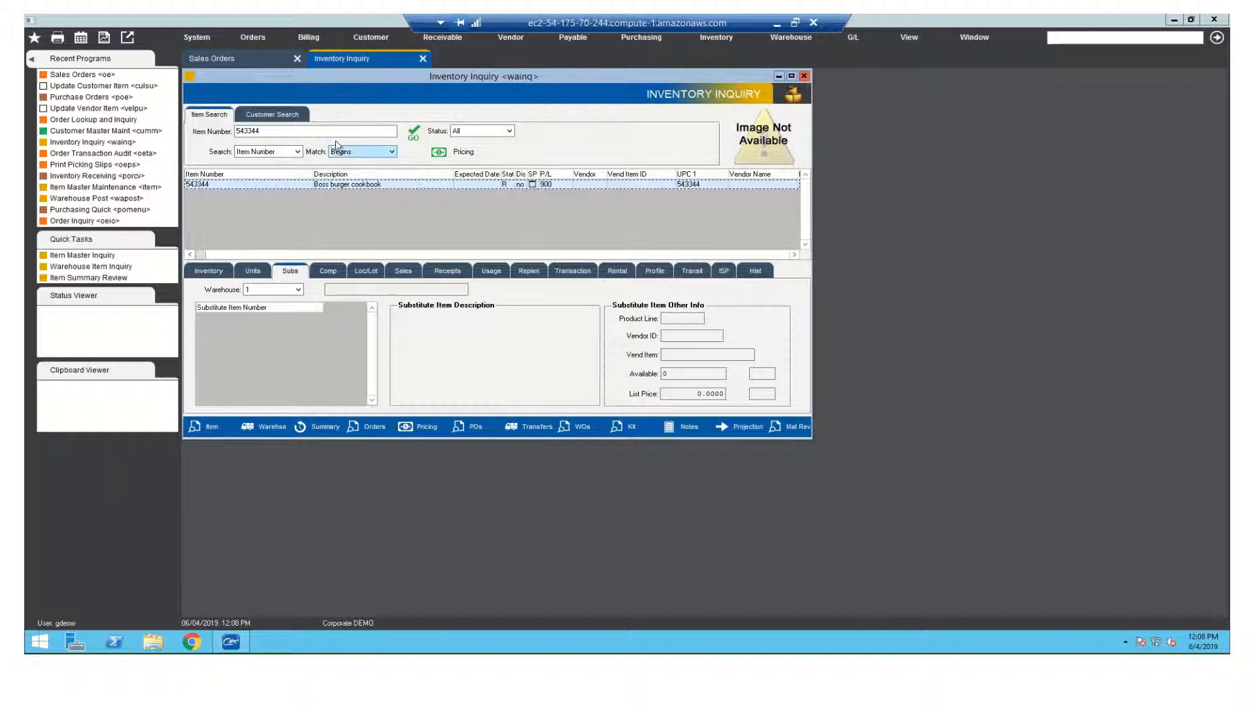
pyautogui.click(256, 56)
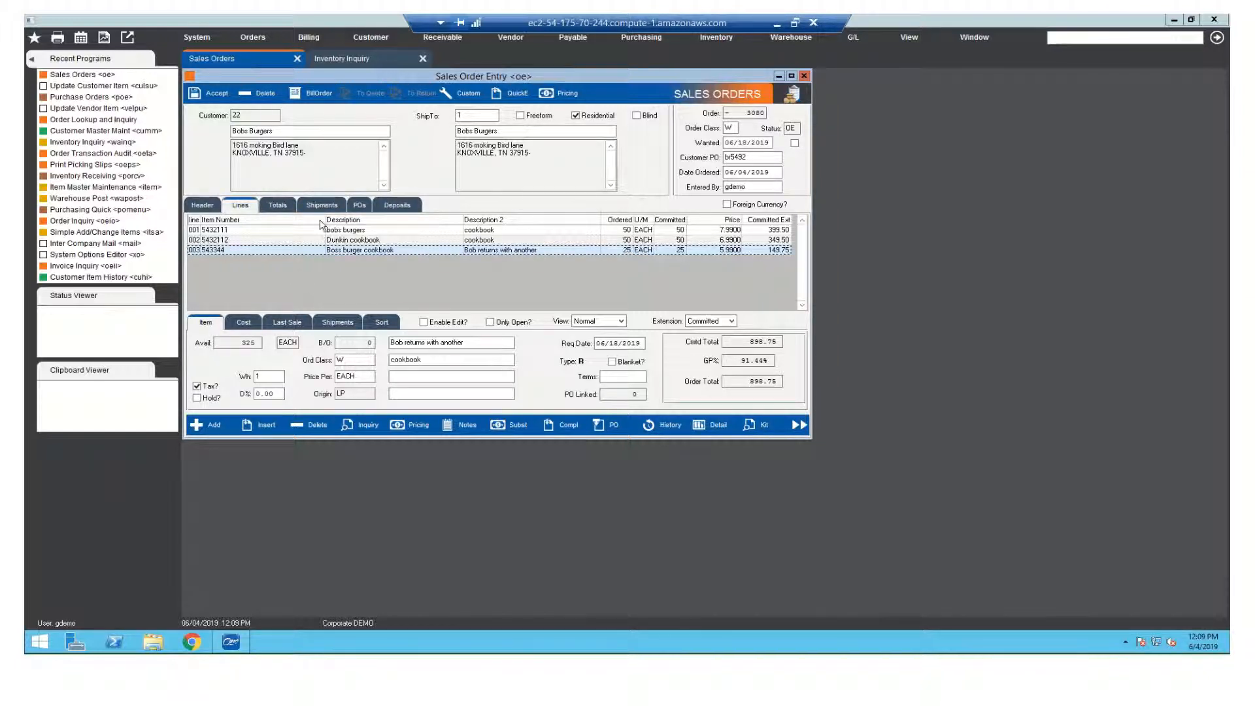
# Step: Review the order's totals, shipments, POs and deposits, and return to its line items
pyautogui.click(268, 208)
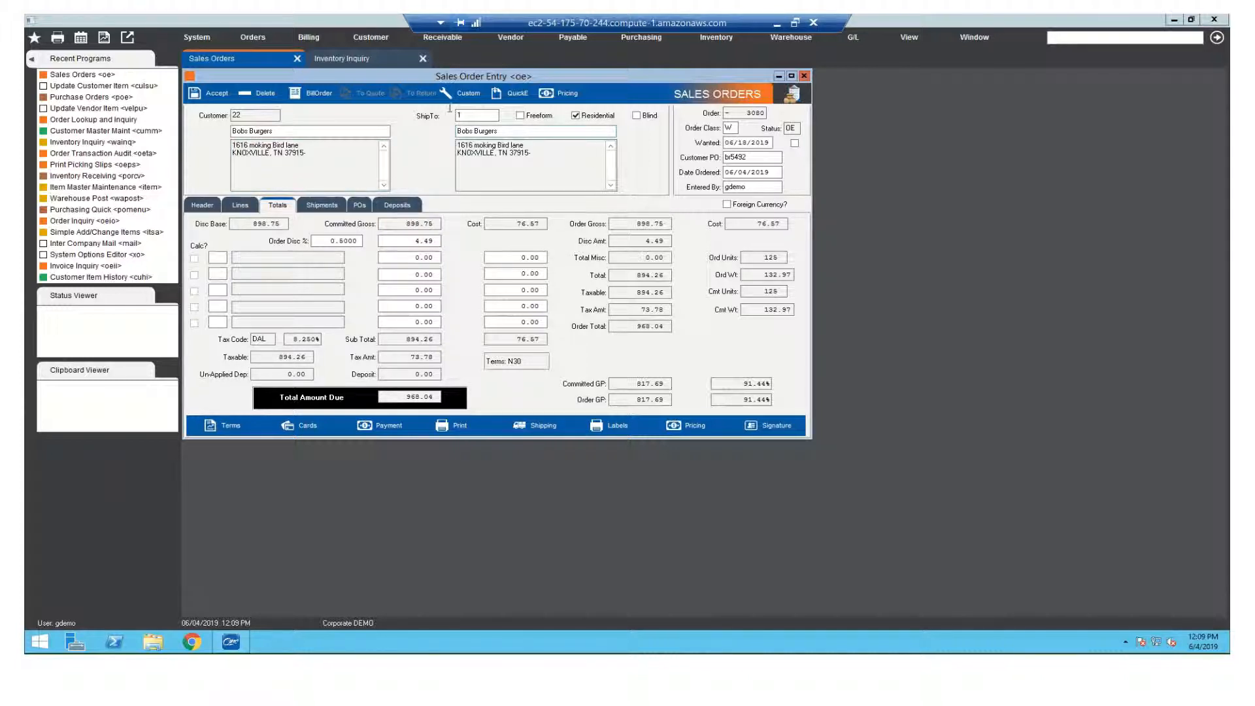
pyautogui.click(325, 206)
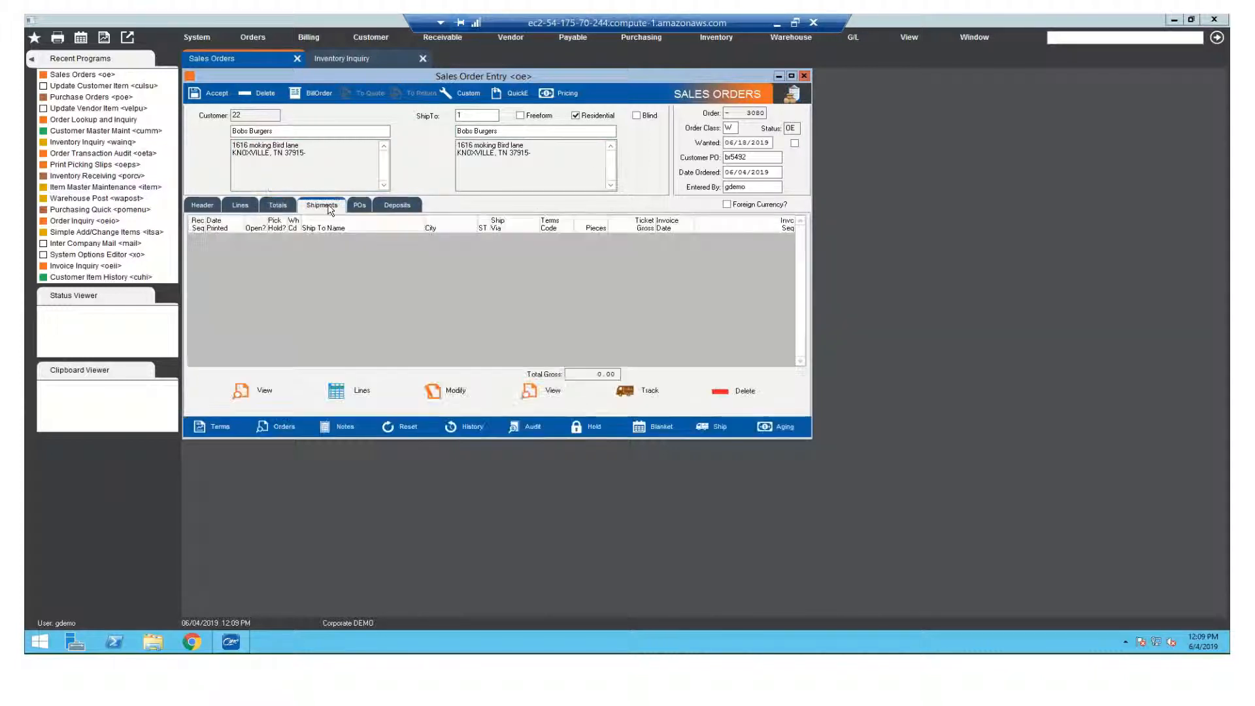
pyautogui.click(359, 205)
pyautogui.click(397, 205)
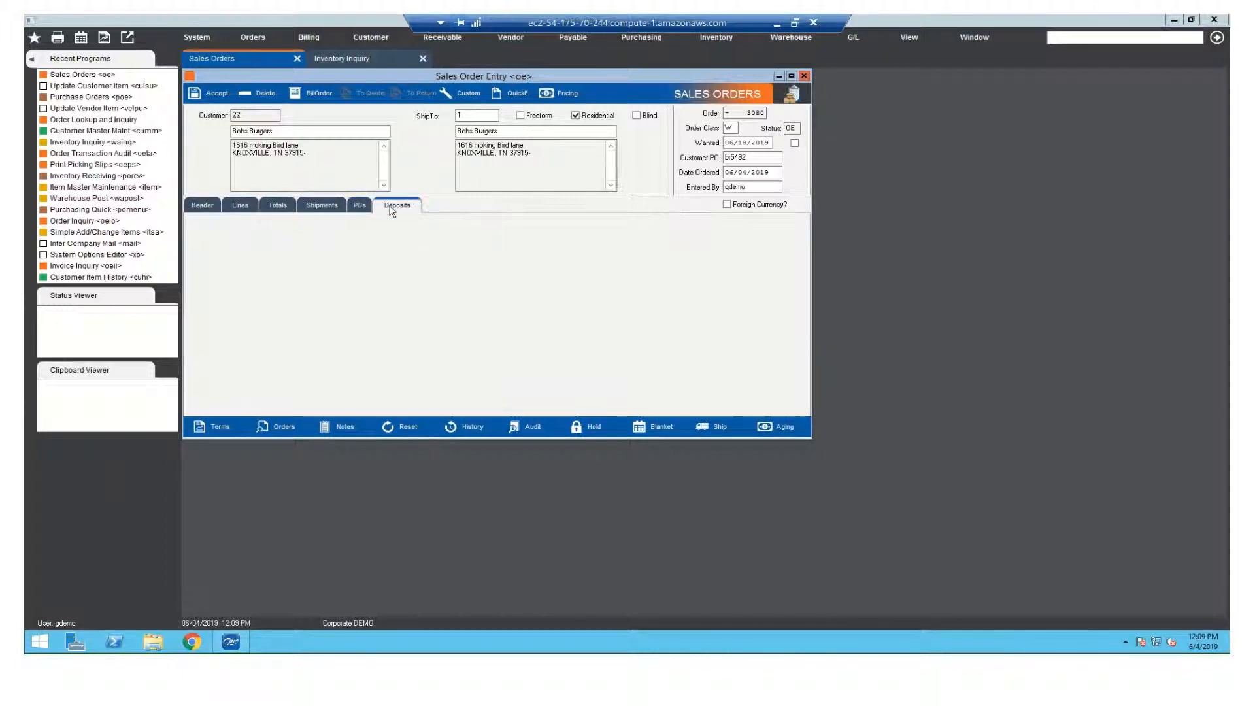
pyautogui.click(240, 206)
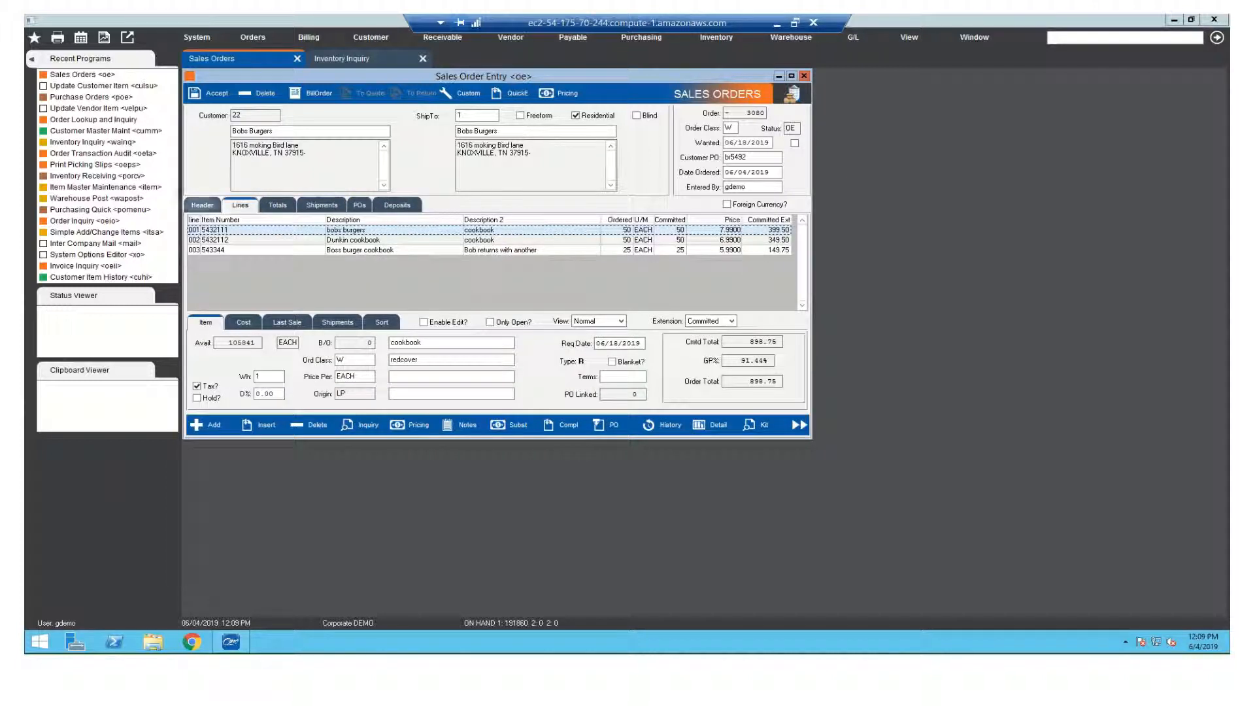
# Step: Accept the sales order, output its pick ticket to SCREEN, and close the picking slip preview after viewing it
pyautogui.click(211, 96)
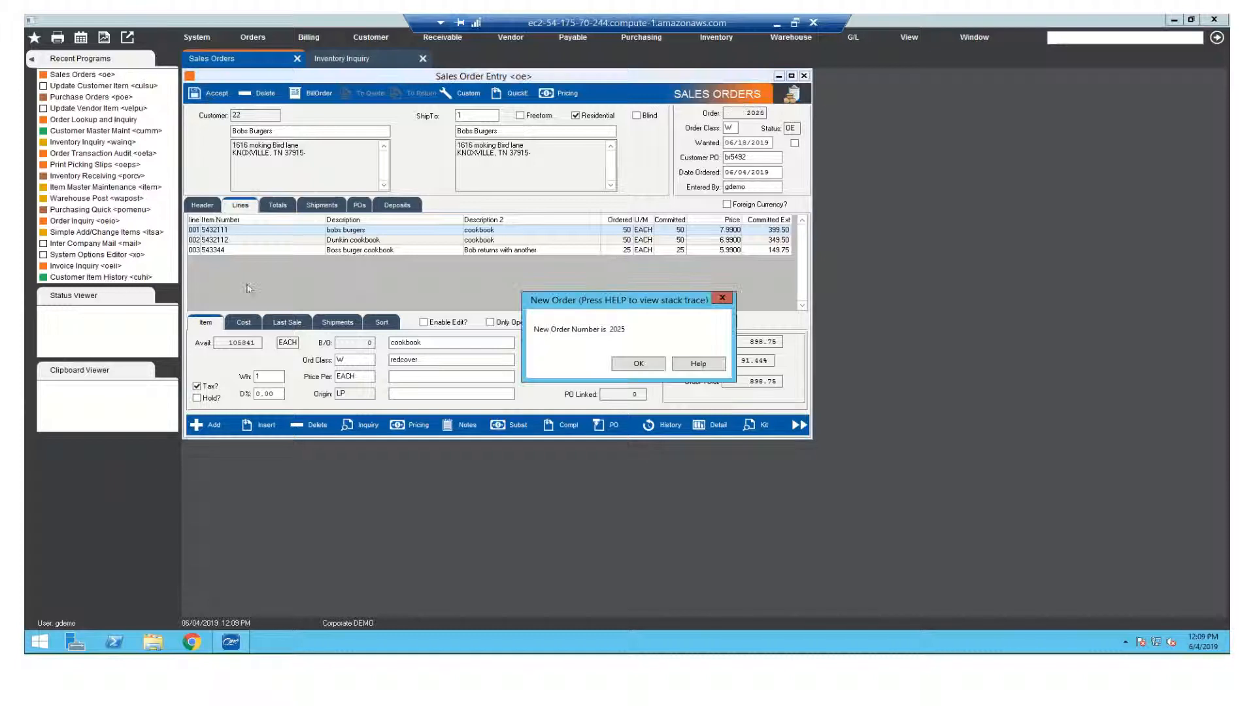
pyautogui.click(631, 365)
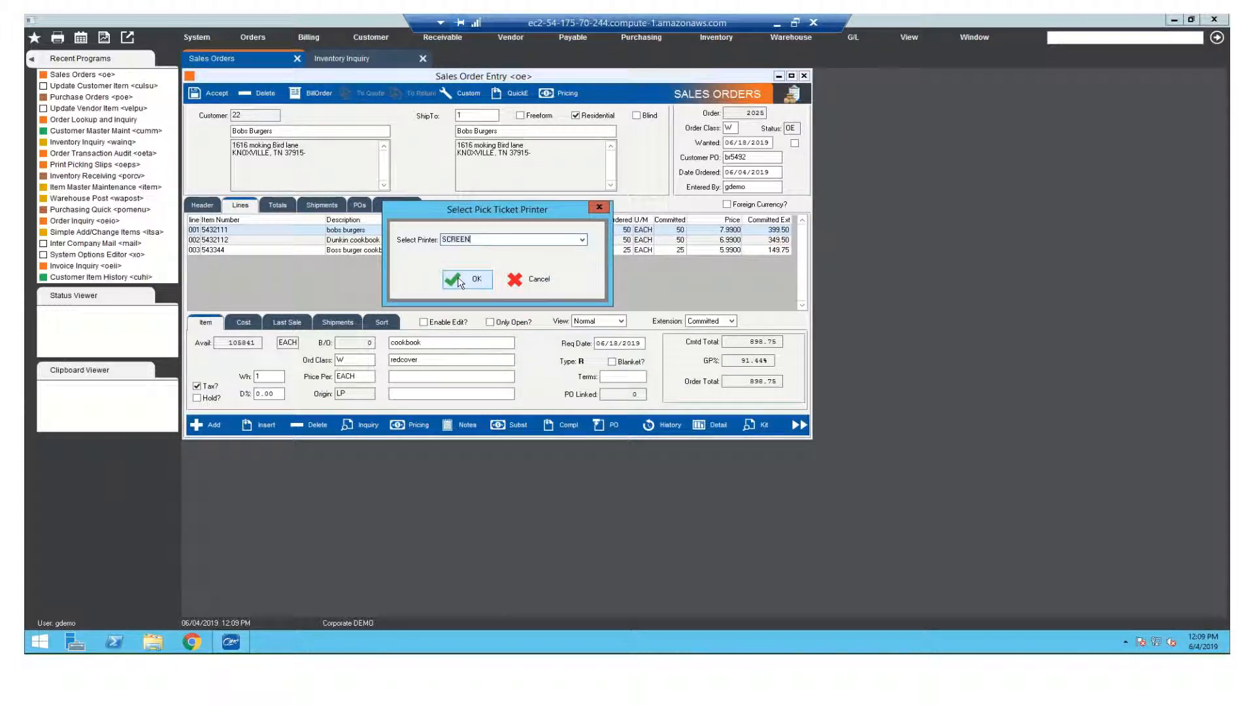
pyautogui.click(465, 279)
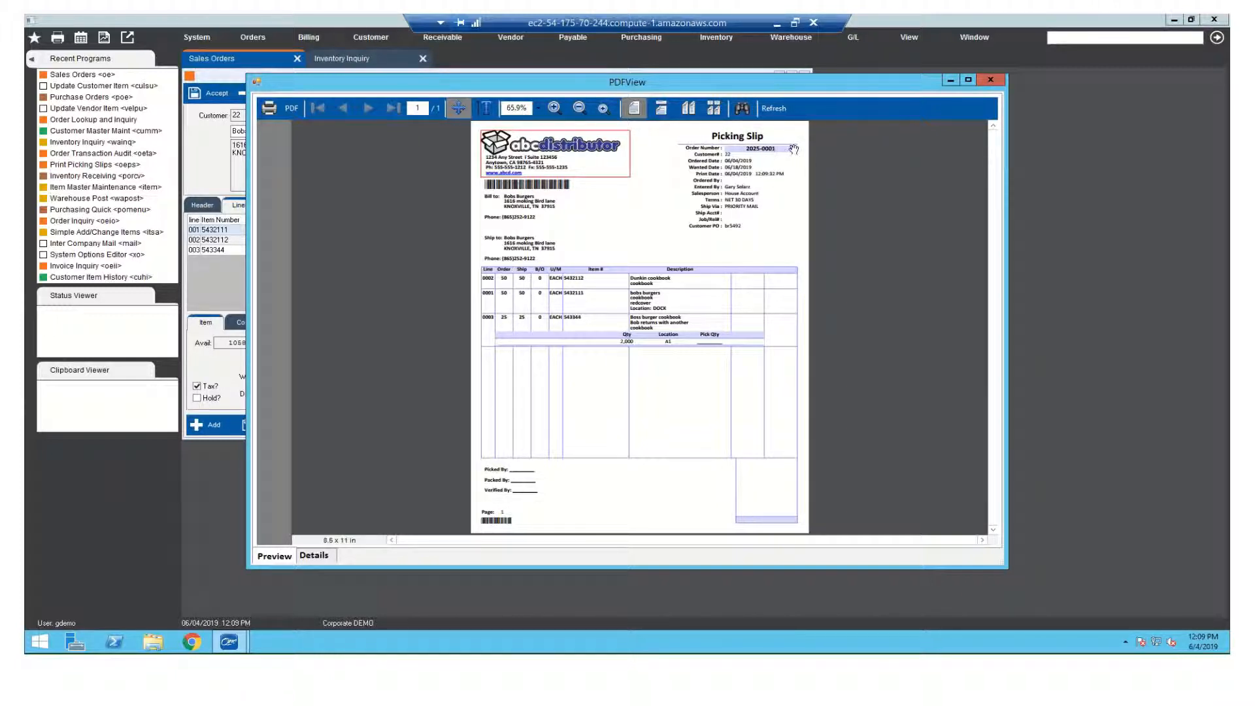
pyautogui.click(991, 79)
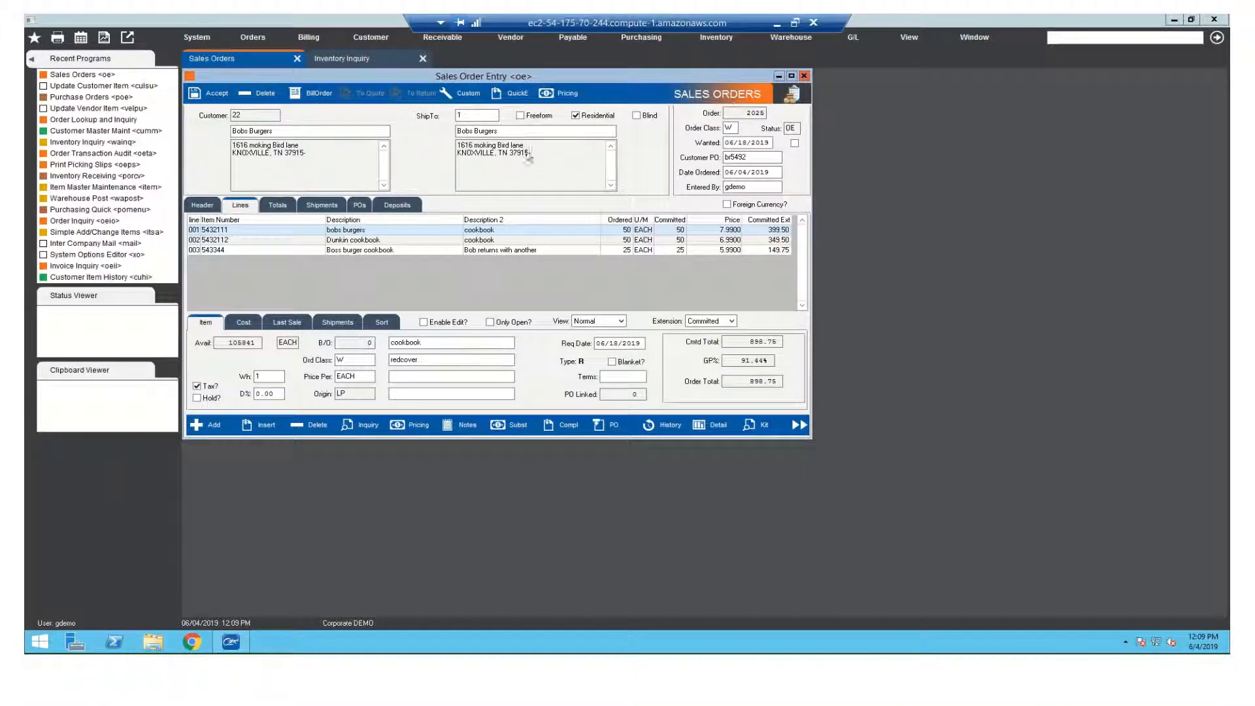